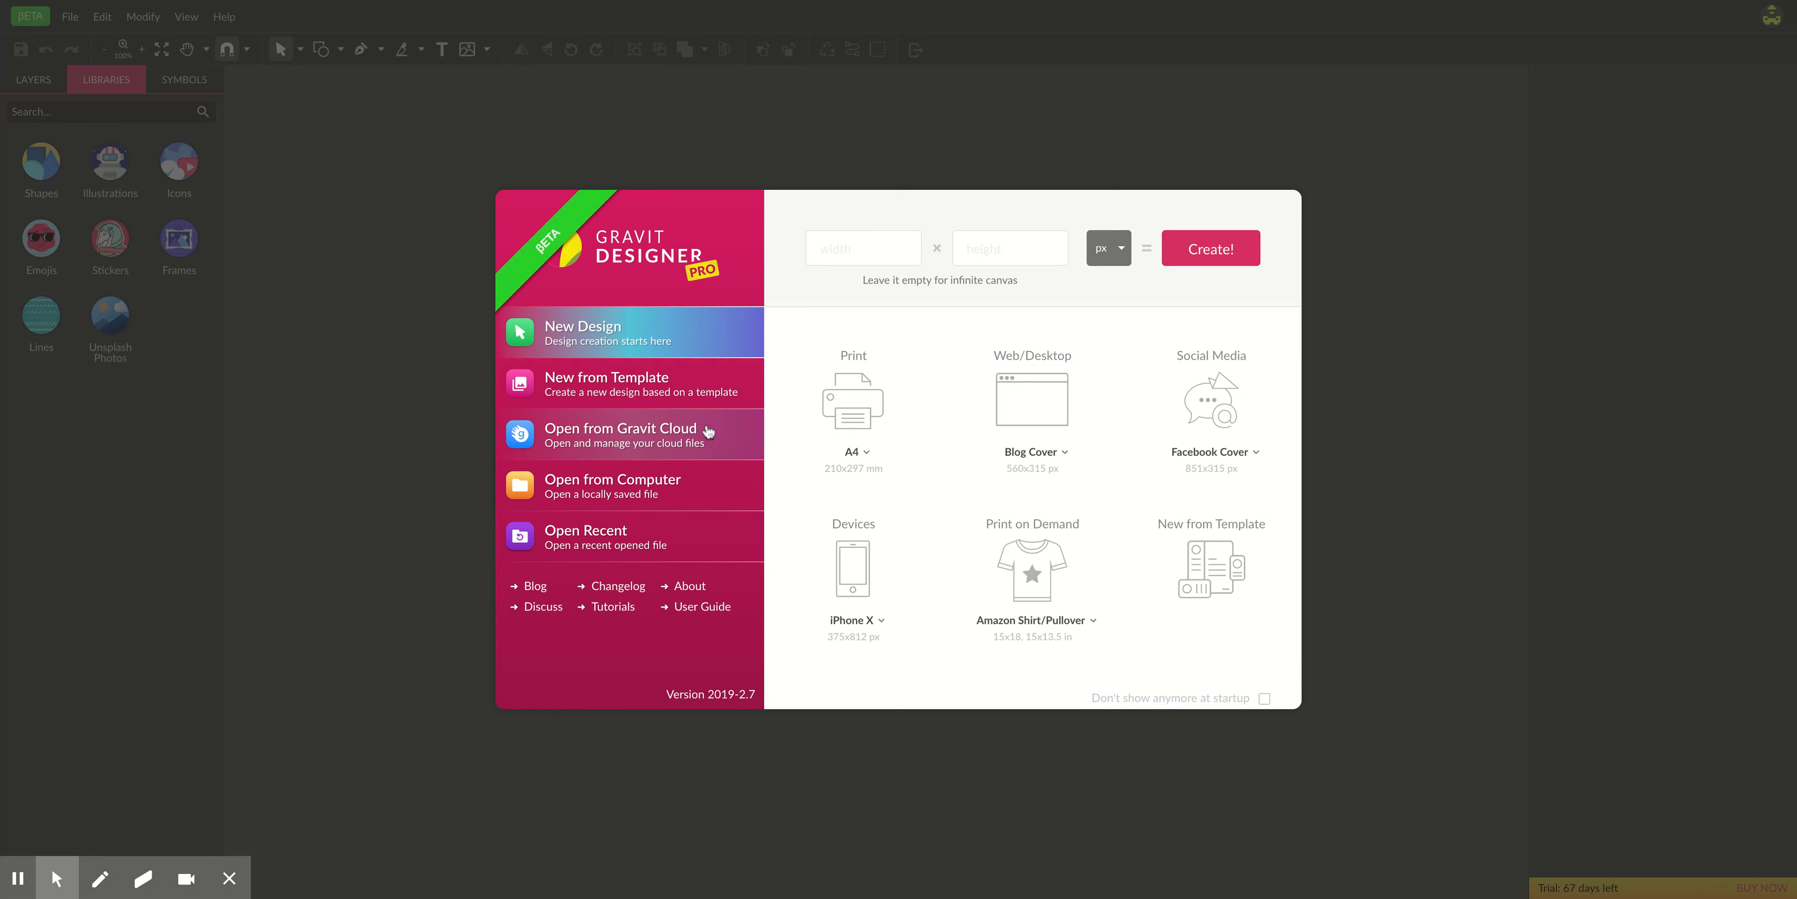
- Create a new blank US-Letter design measuring 8.5 × 11 inches
click(708, 432)
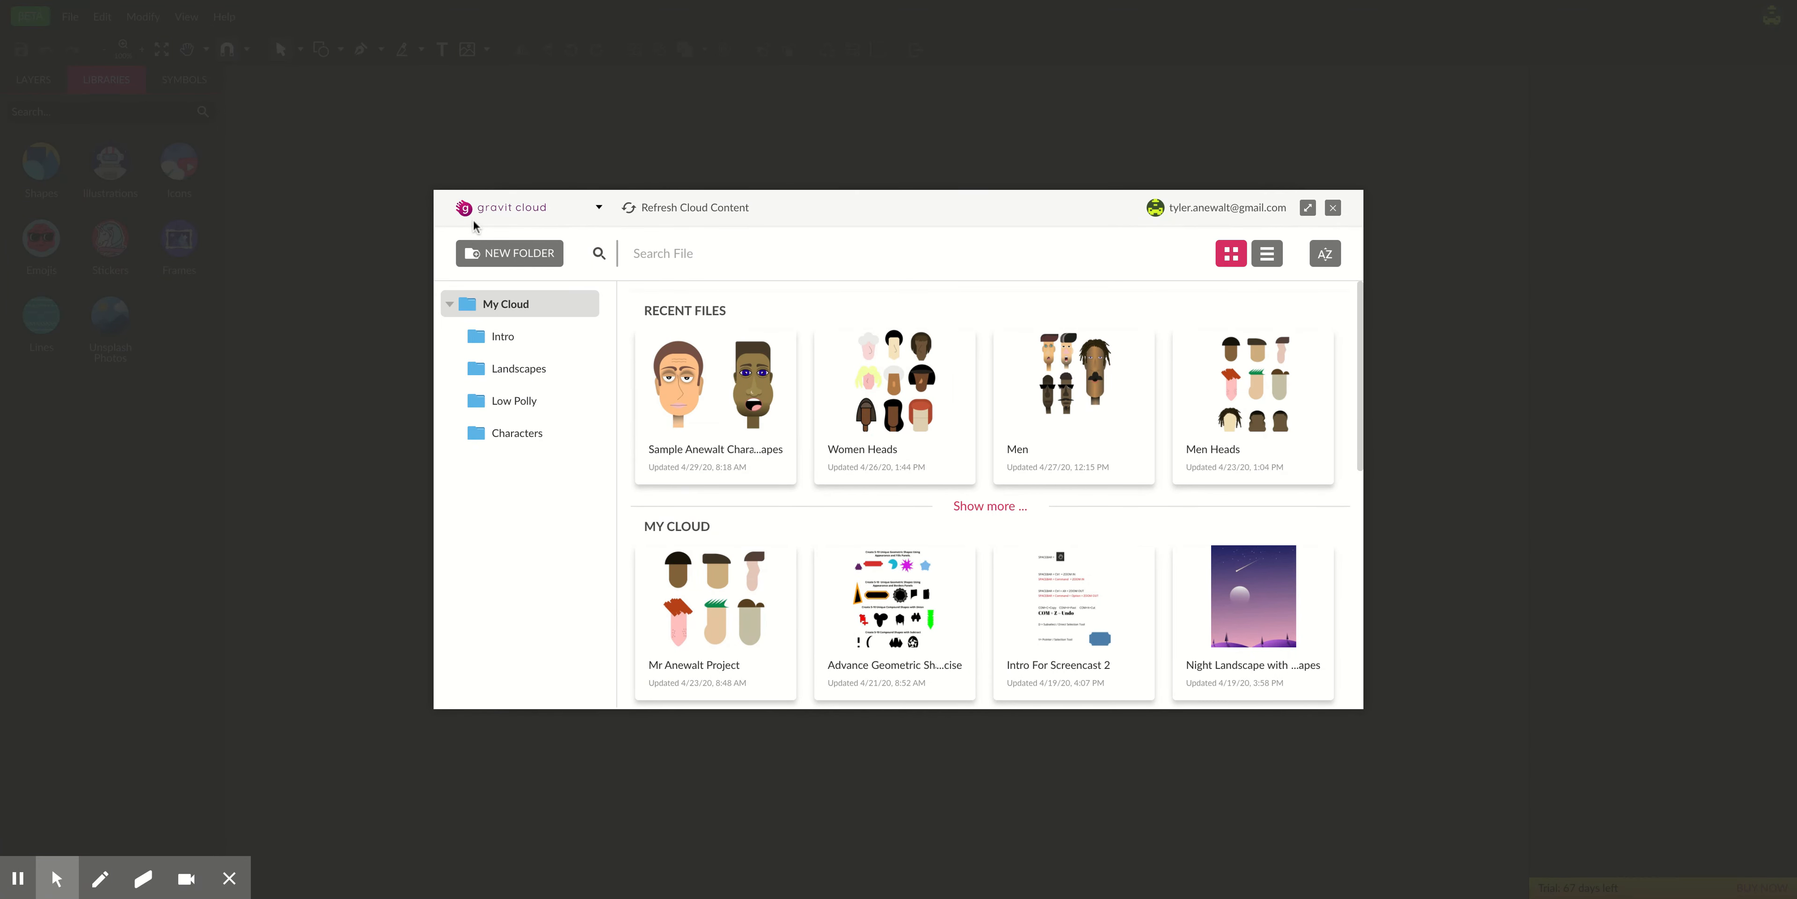
click(1332, 208)
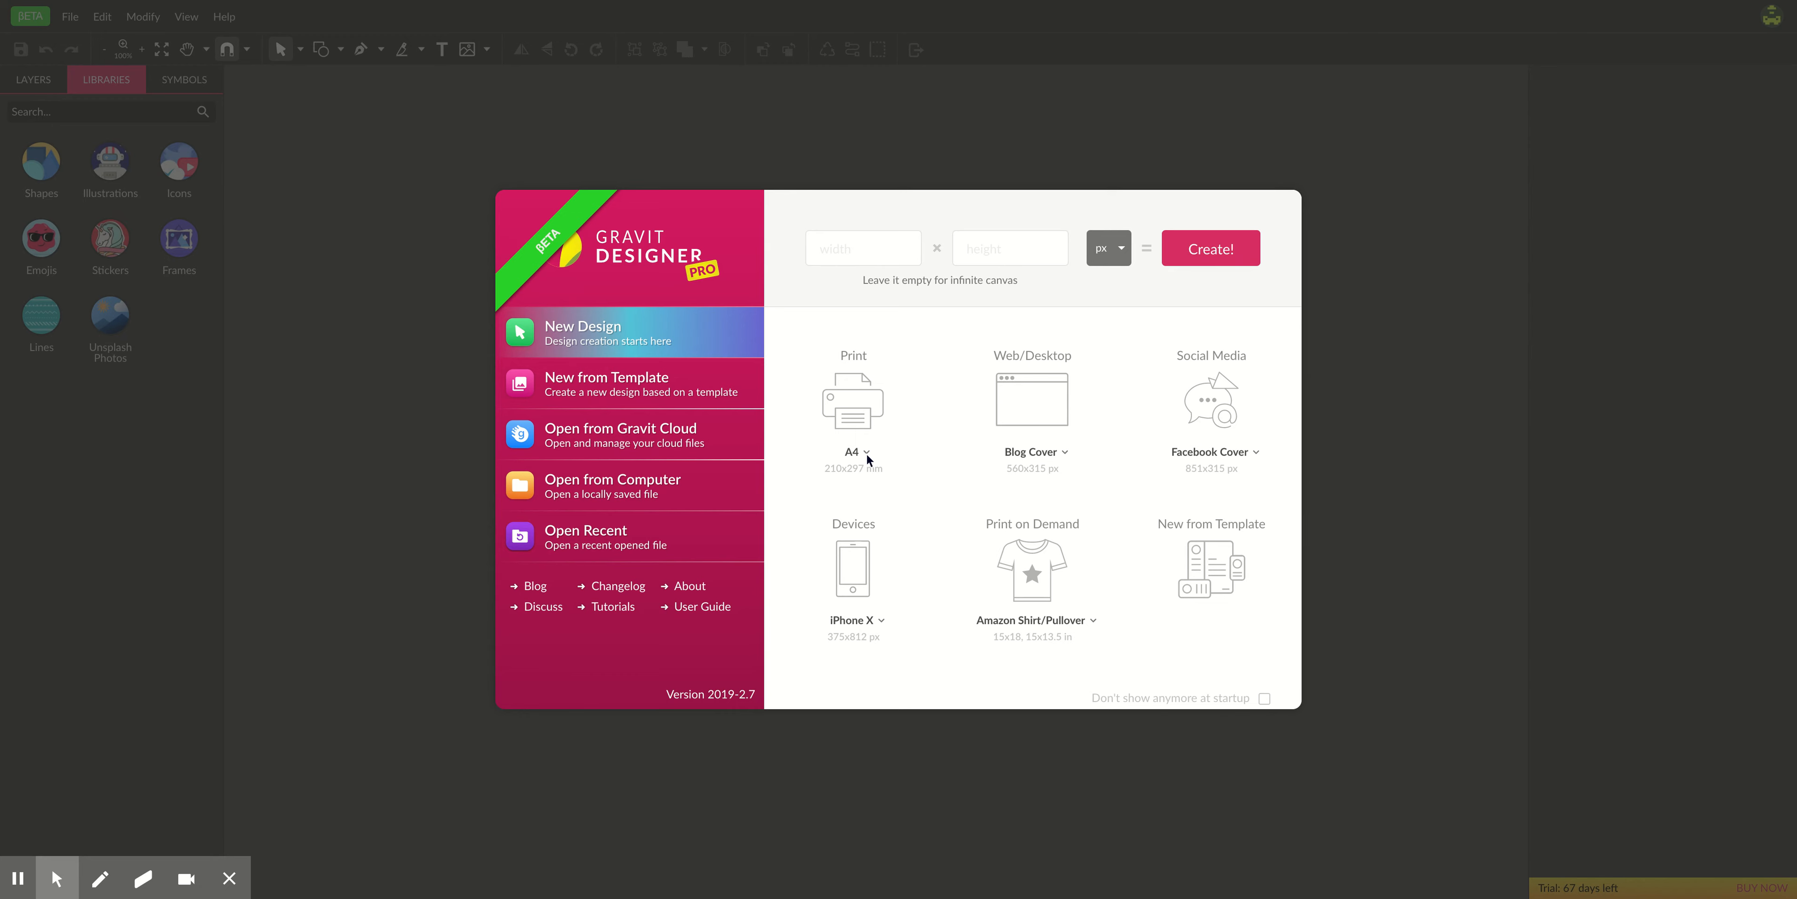
click(876, 572)
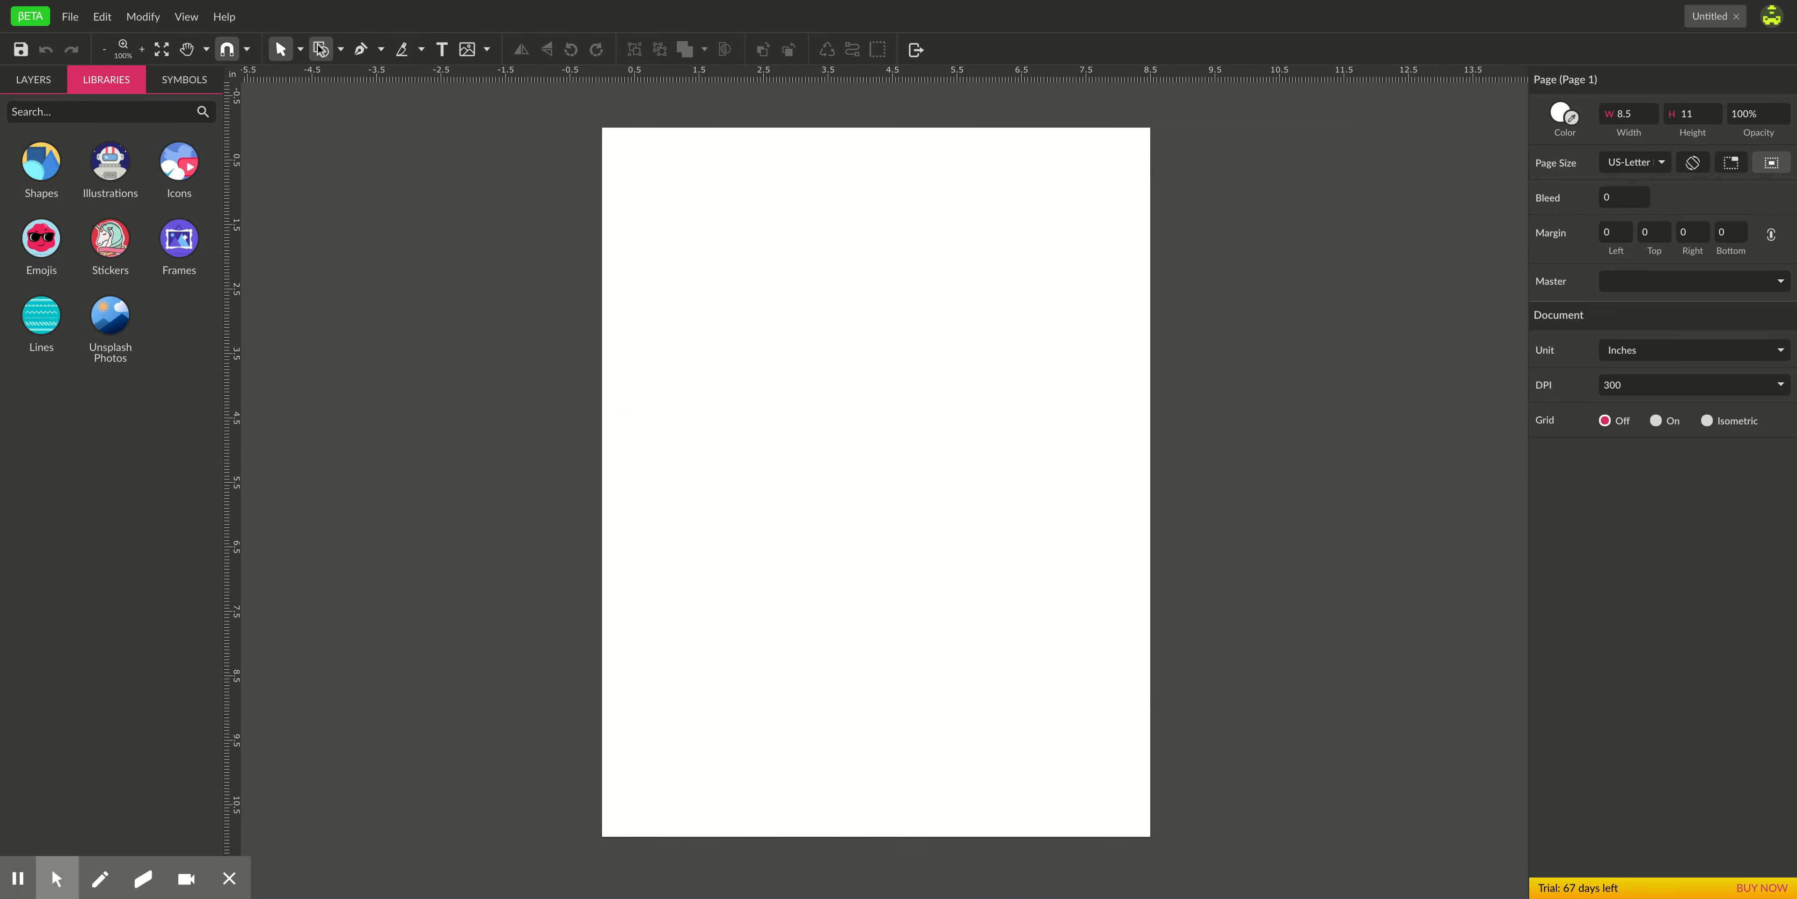
- Draw an ellipse about 2.9 × 4.5 in on the page's upper half and a tilted triangle about 6.8 × 6.8 in over it
click(340, 49)
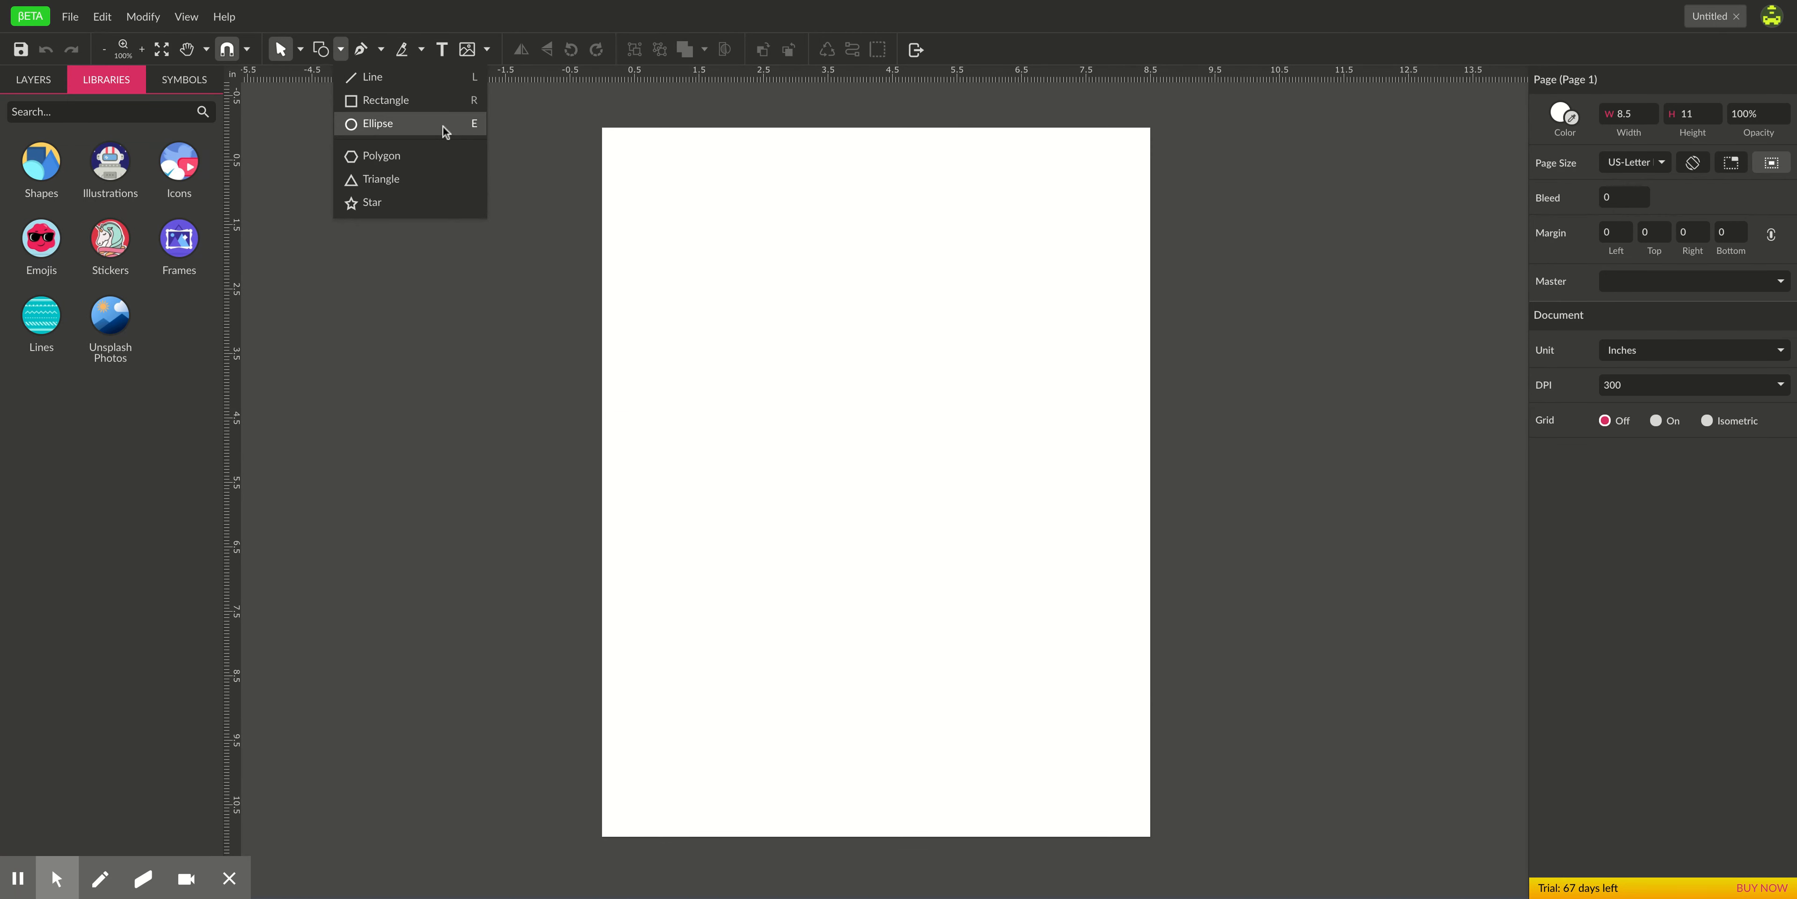
click(434, 125)
drag(719, 233, 905, 525)
click(340, 50)
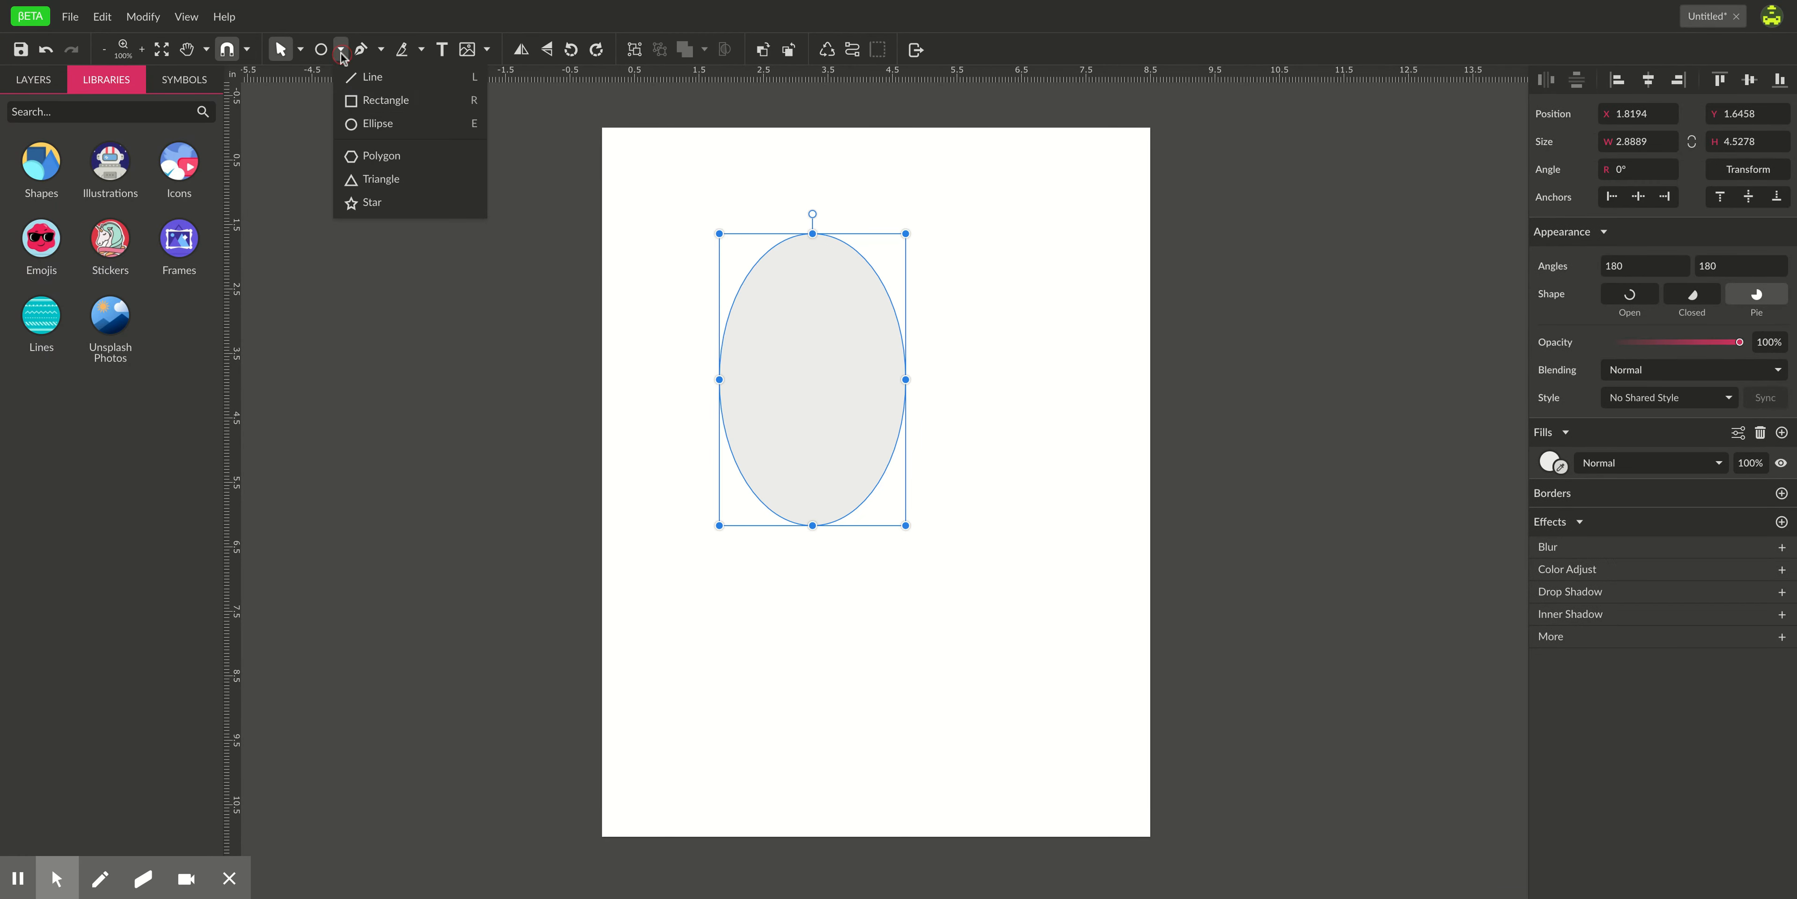
click(364, 178)
drag(824, 405, 1012, 589)
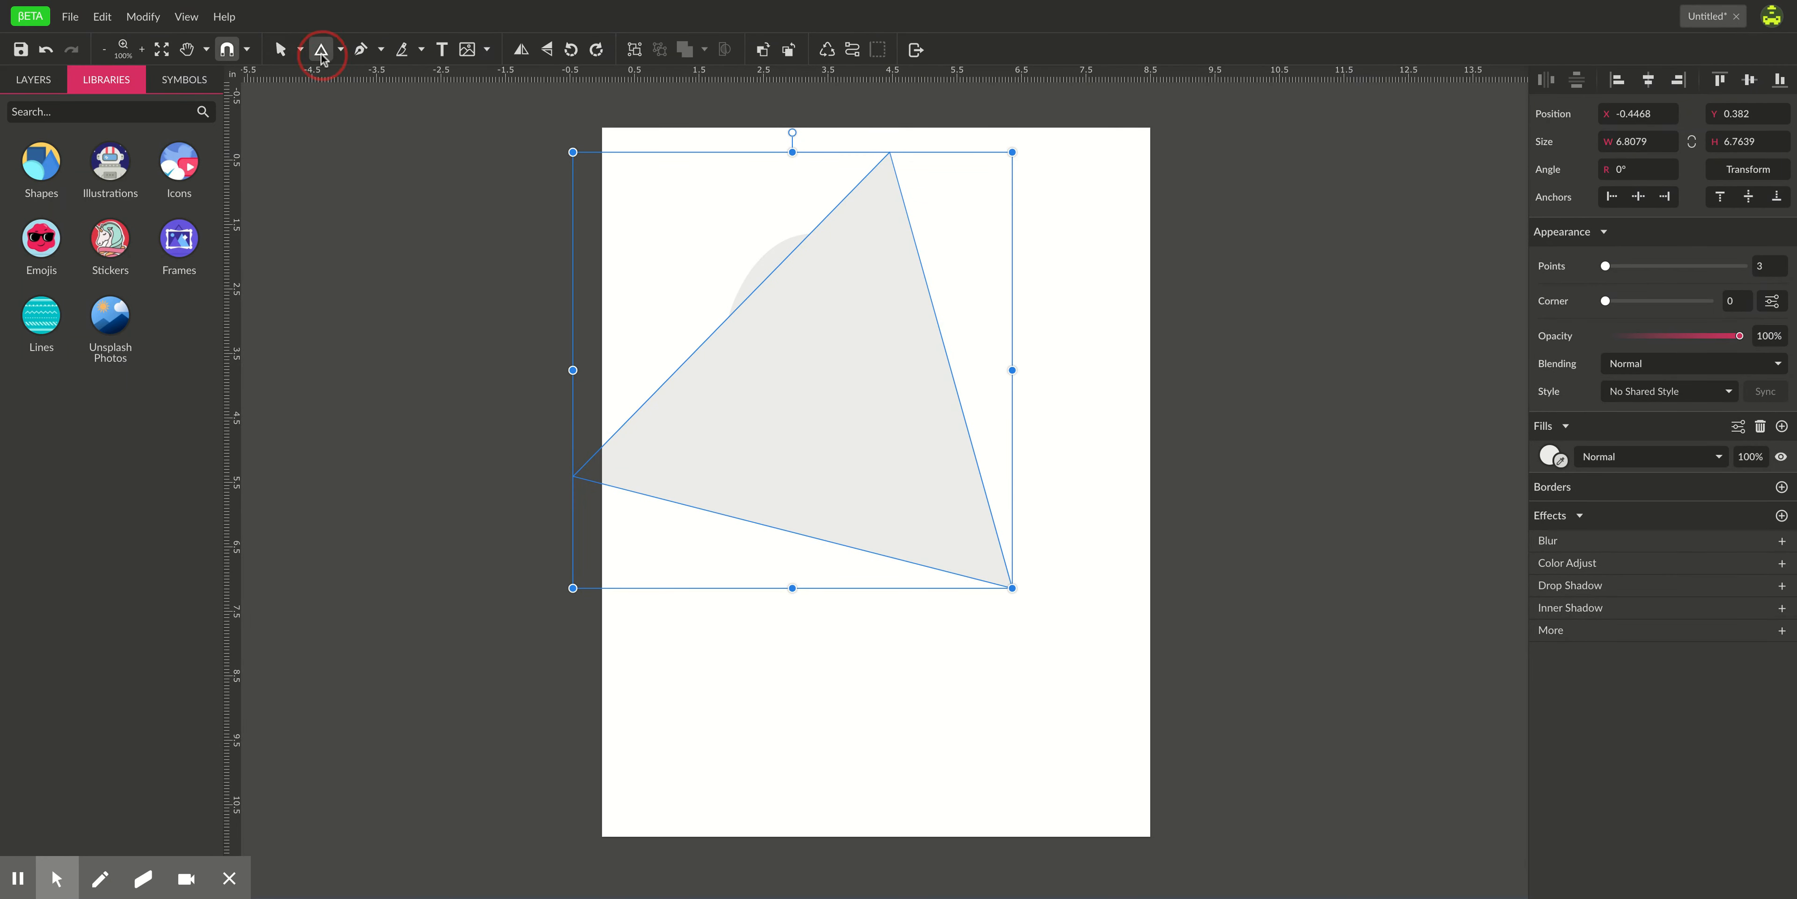
- Draw a star about 4.1 × 4.3 in near the page's right edge, with 10 points and a corner rounding of 0.28
click(340, 51)
click(358, 203)
drag(1043, 360, 1072, 501)
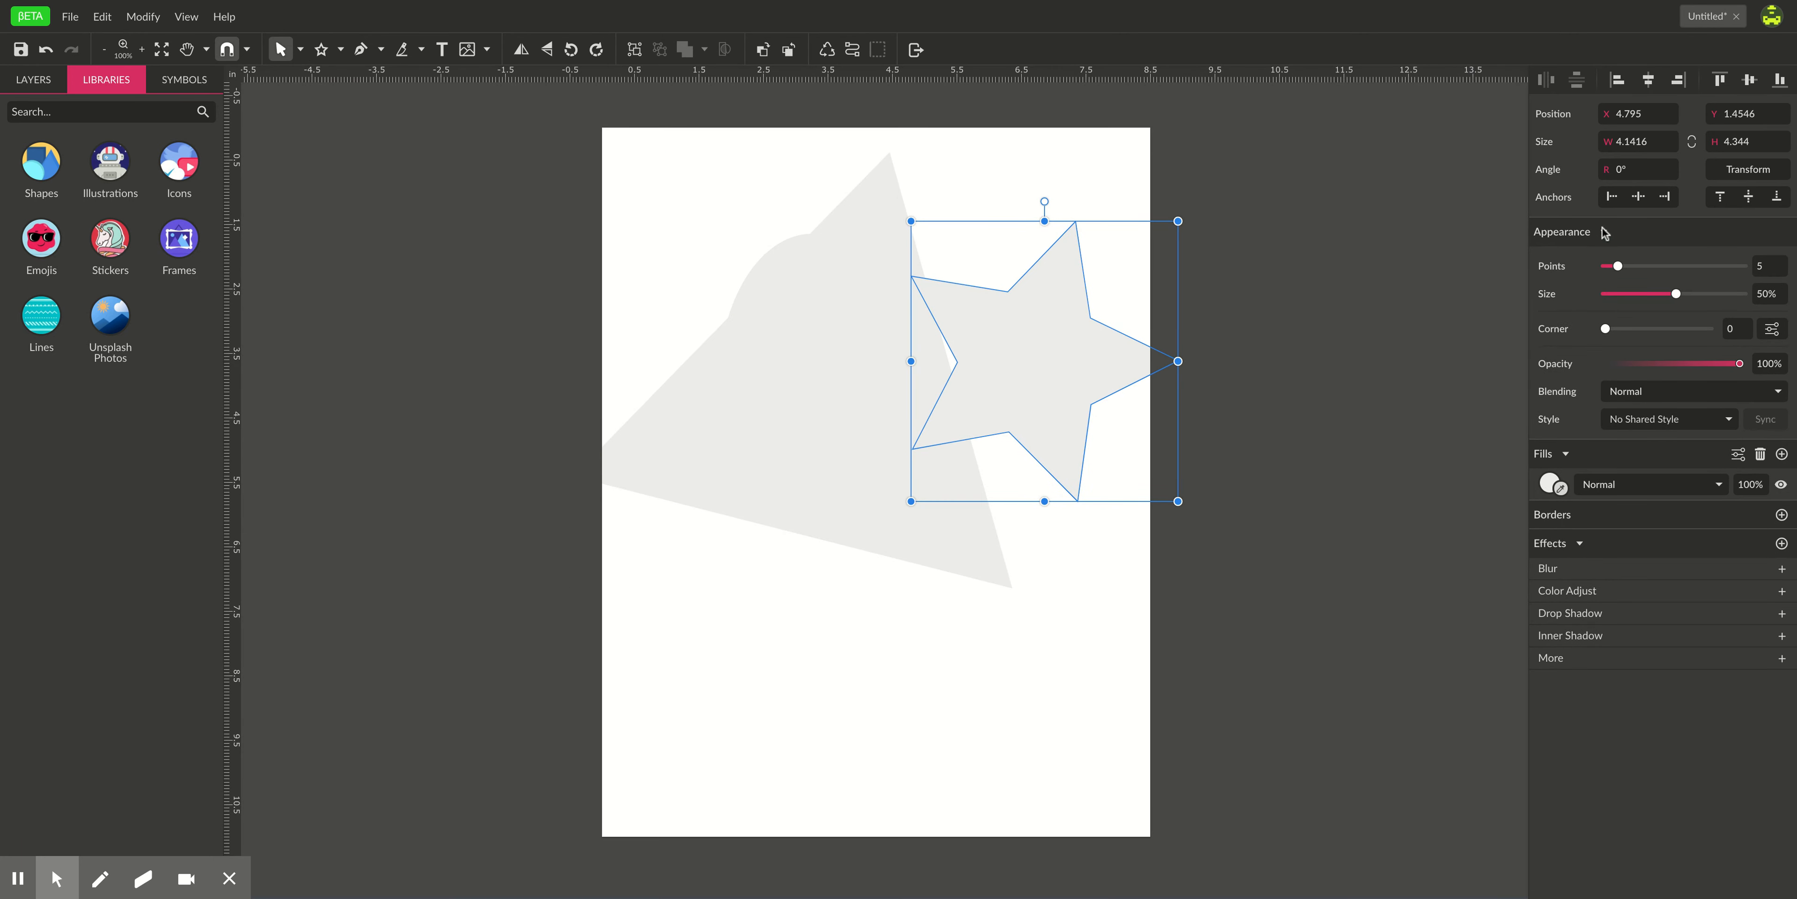
drag(1617, 267, 1649, 267)
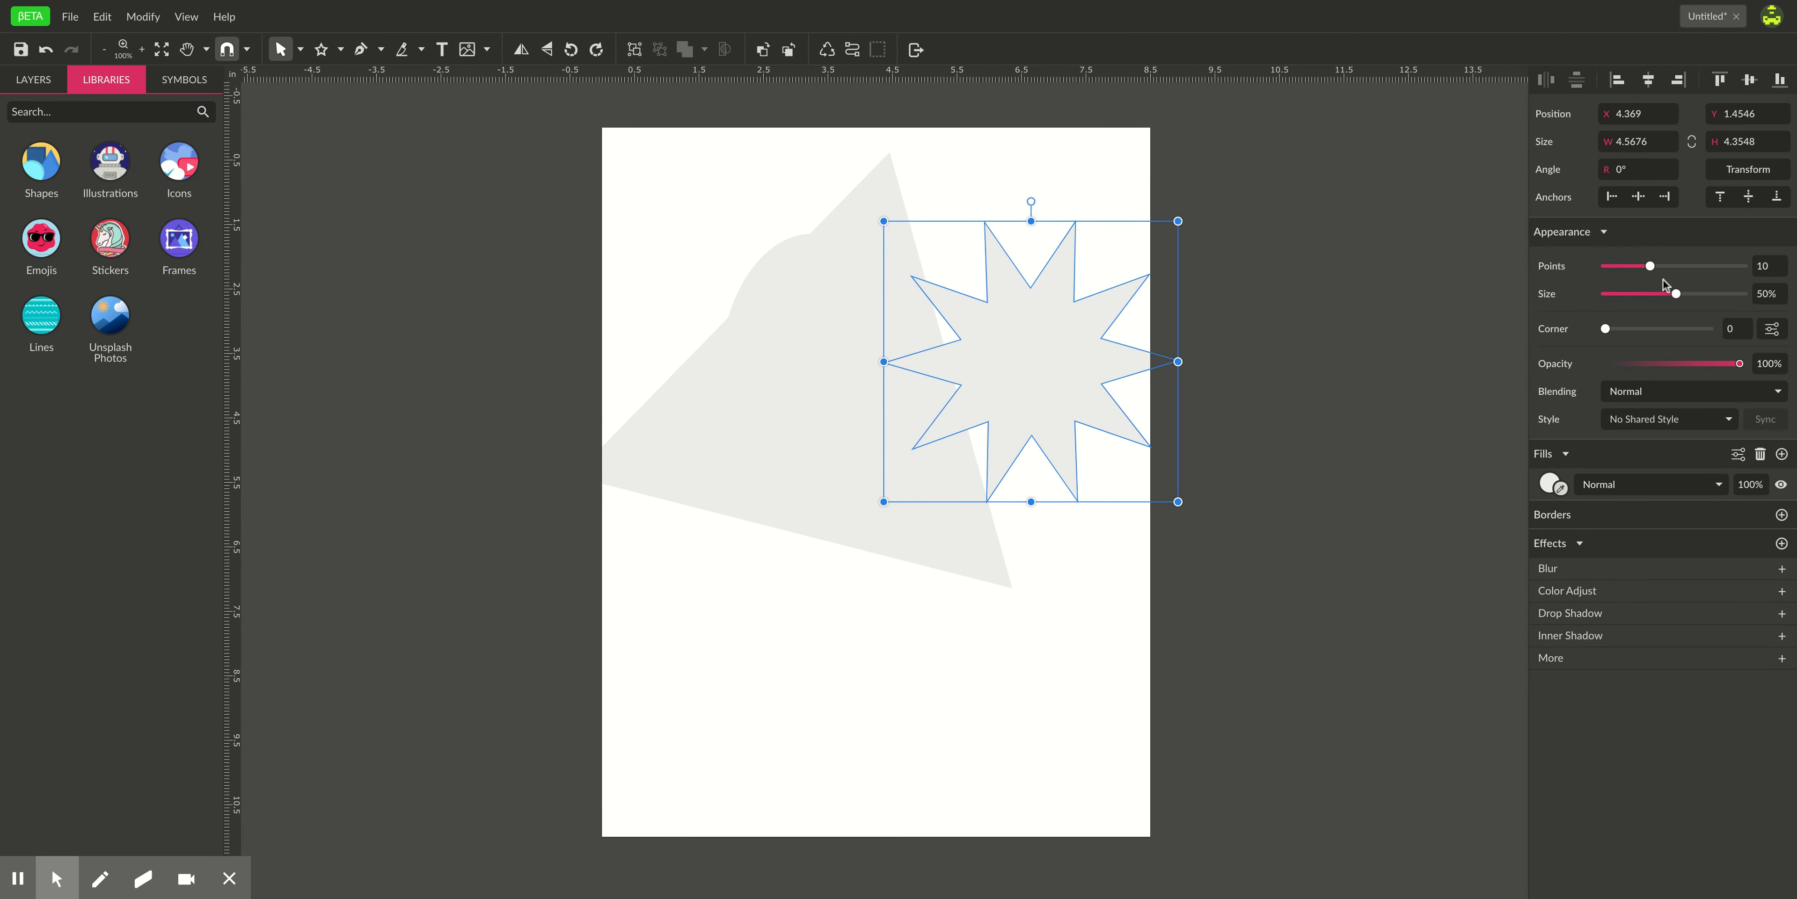
drag(1625, 329, 1654, 329)
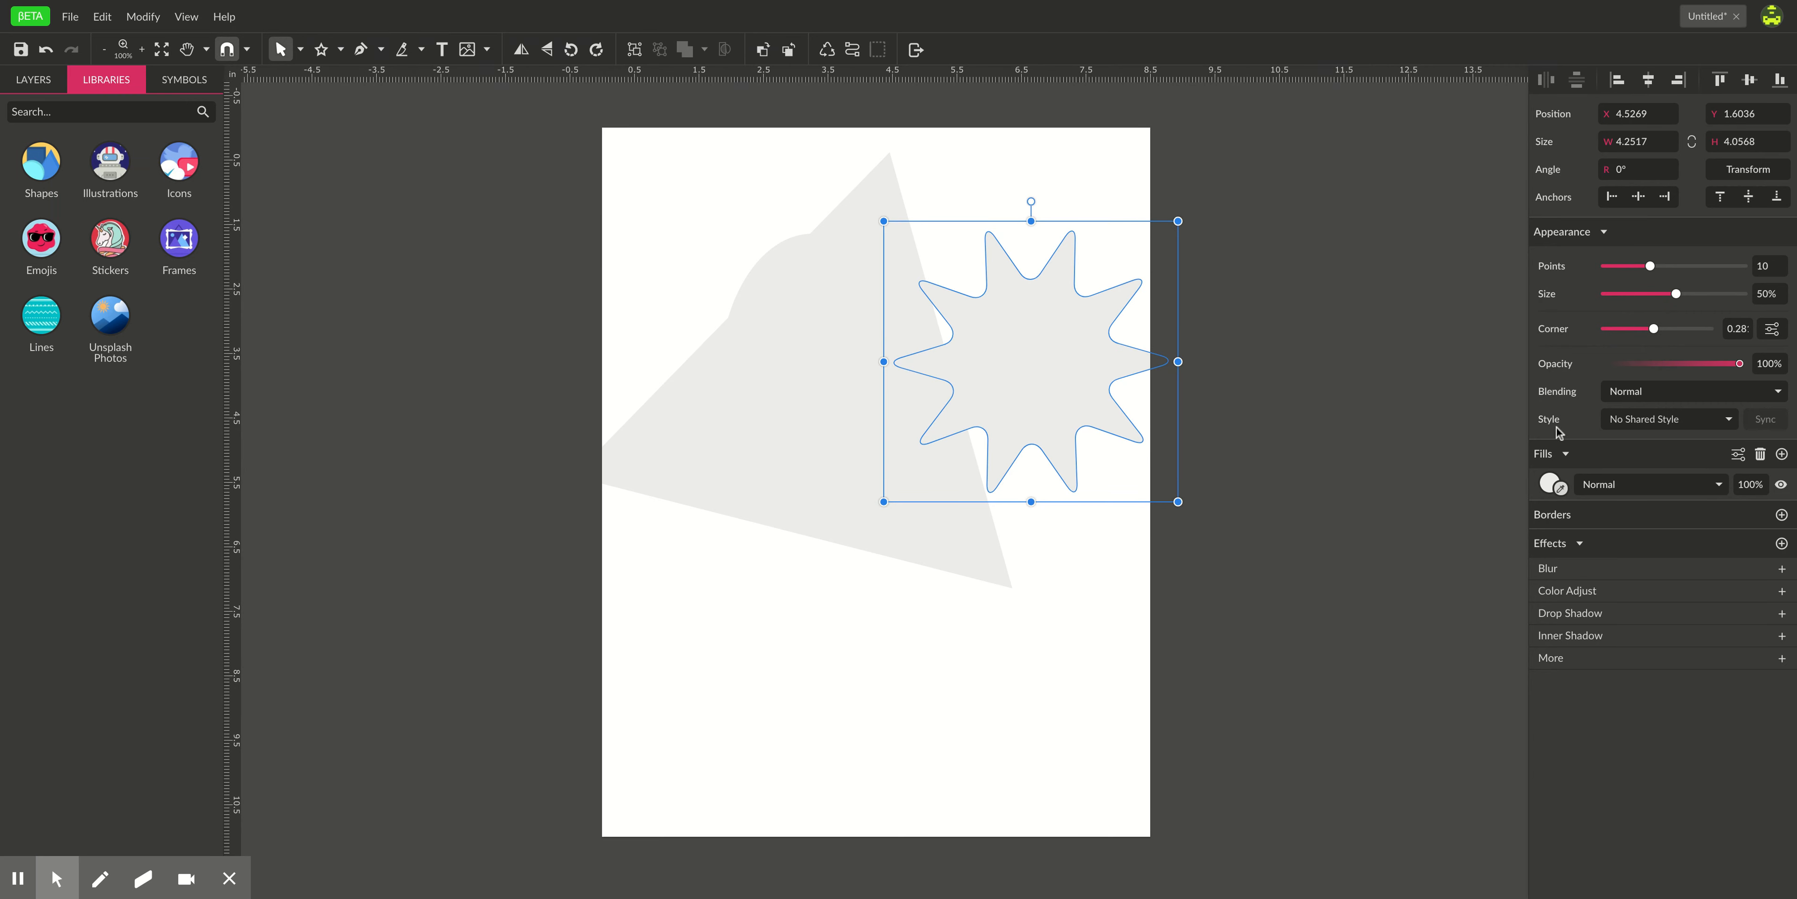
- Fill the star with red and move it over the triangle to about X 3.0, Y 1.9 in
click(1550, 482)
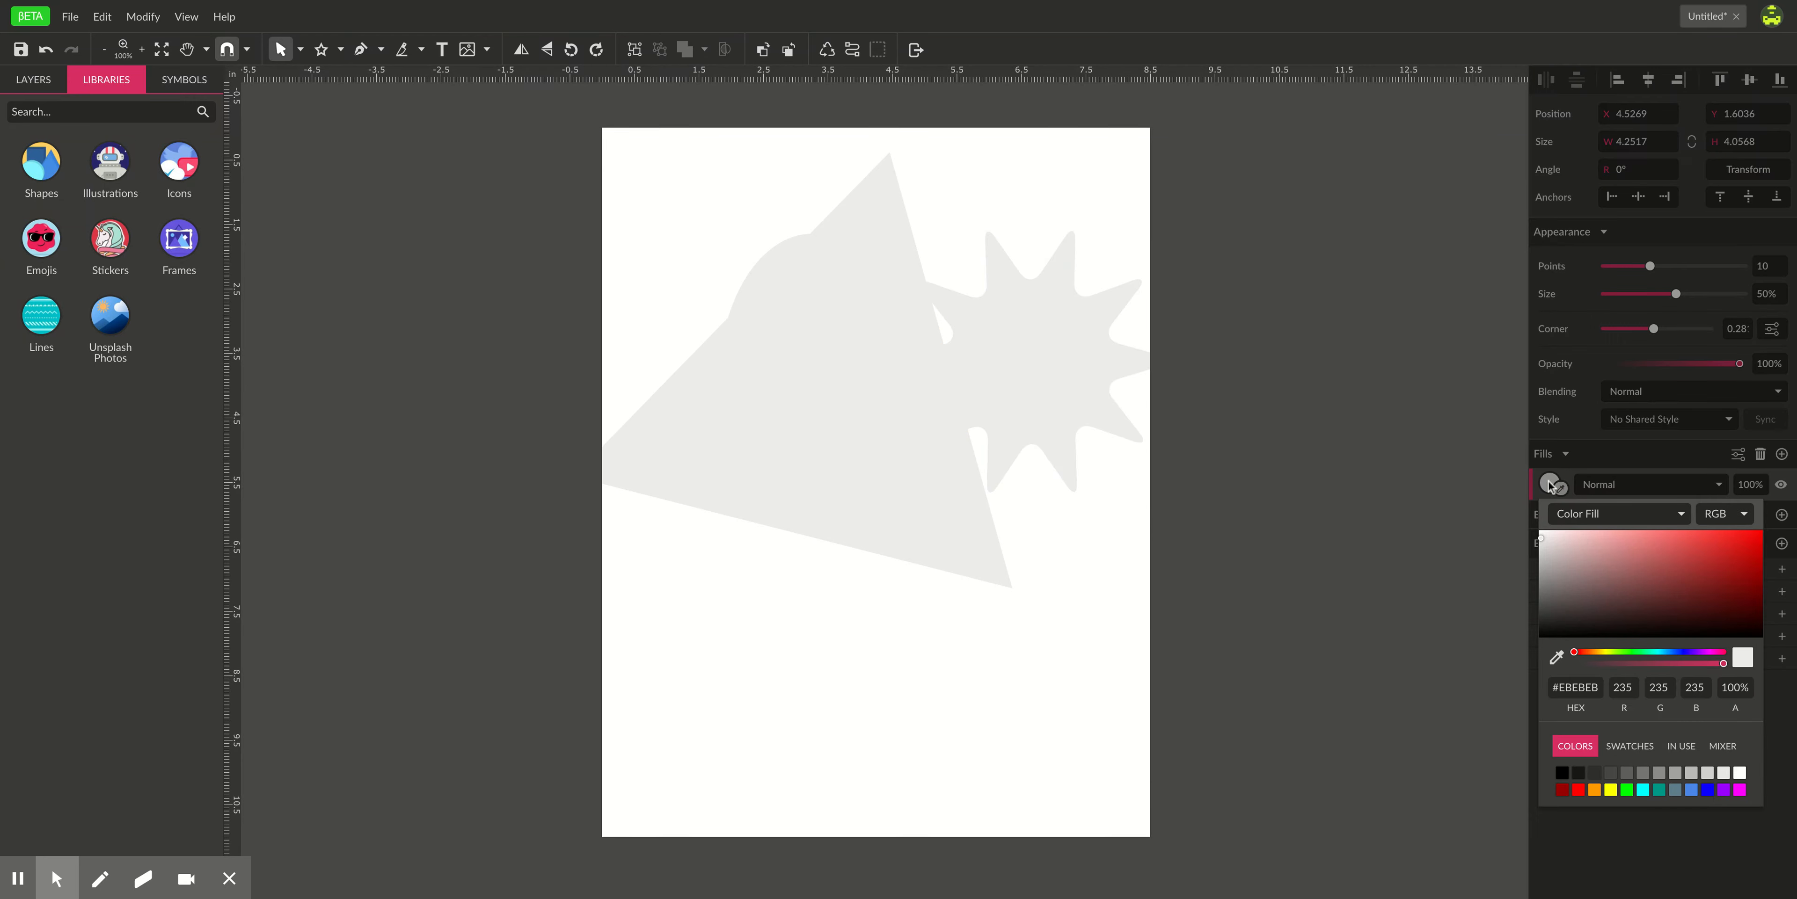
click(1656, 552)
drag(1656, 552, 1700, 544)
drag(1100, 364, 1002, 382)
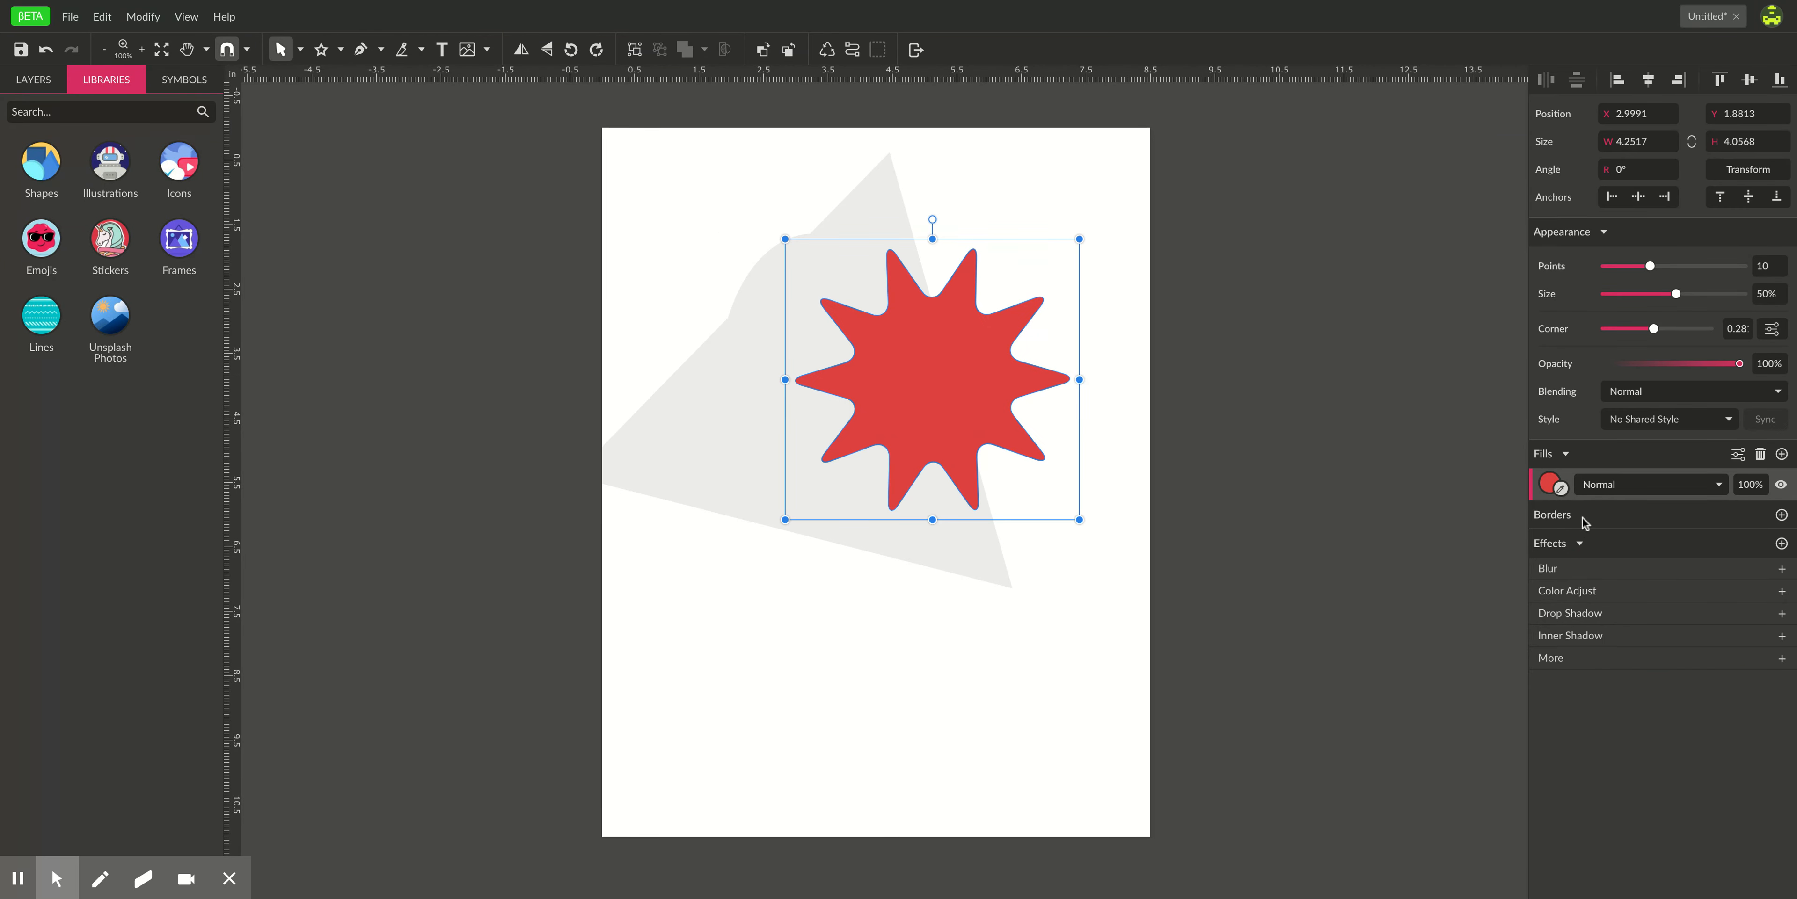
- Add a black 10pt border to the red star and deselect it
click(1781, 516)
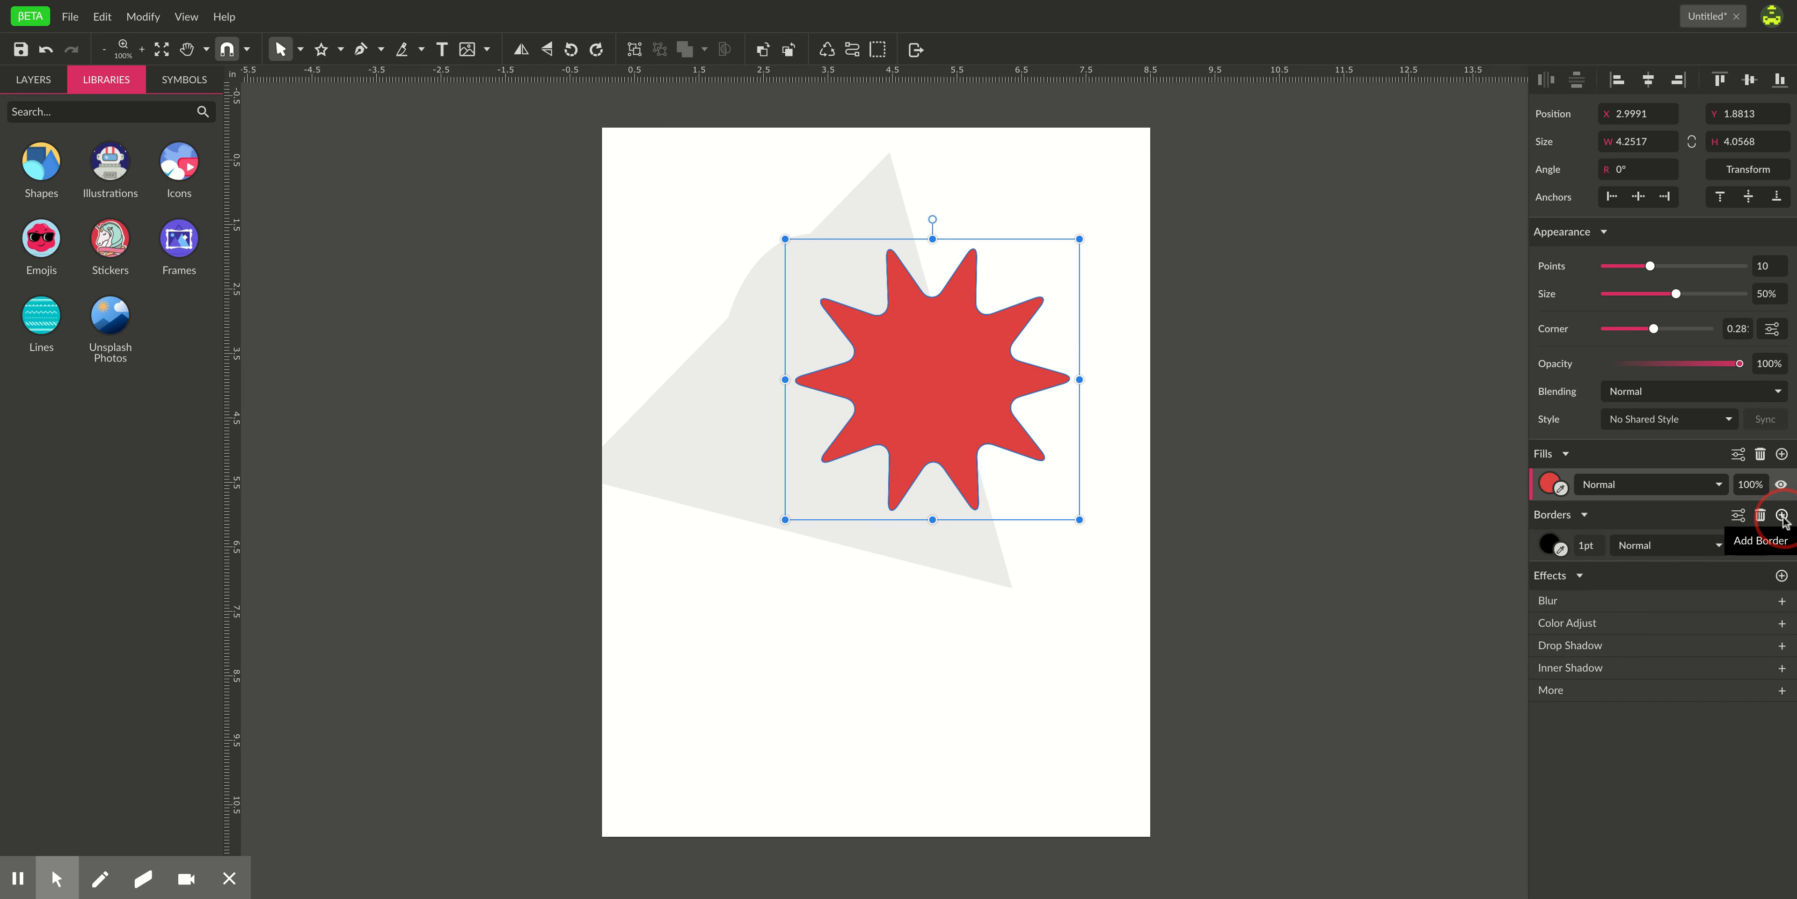
click(1591, 545)
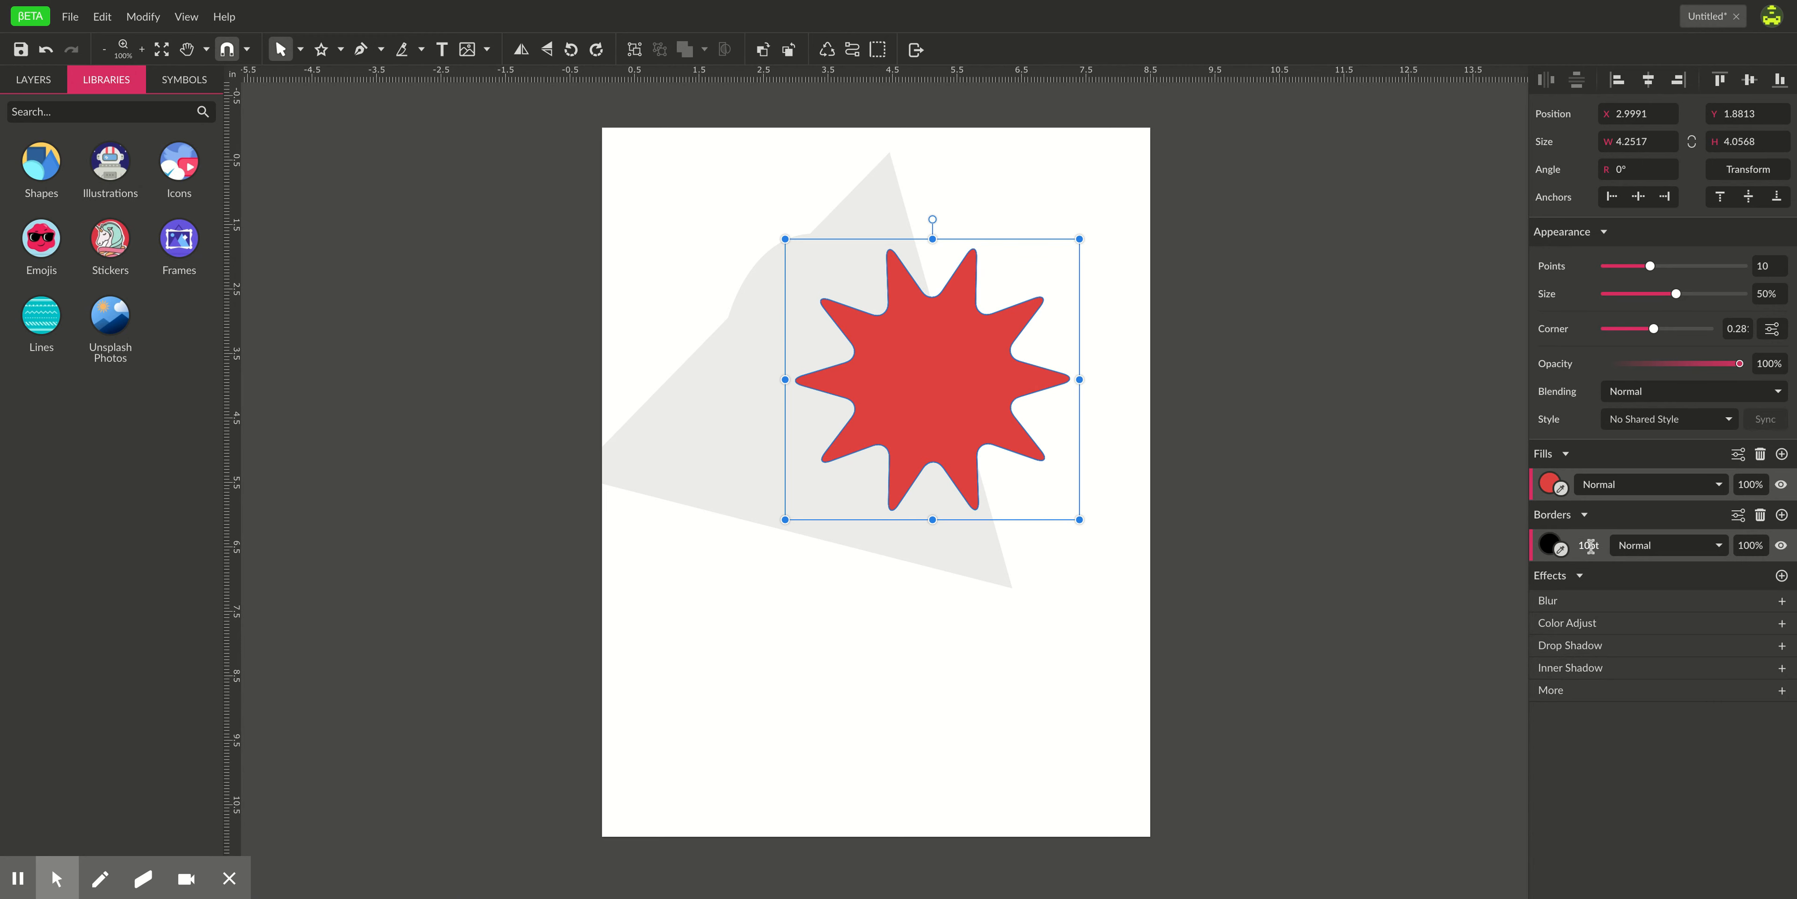
text(10)
key(Return)
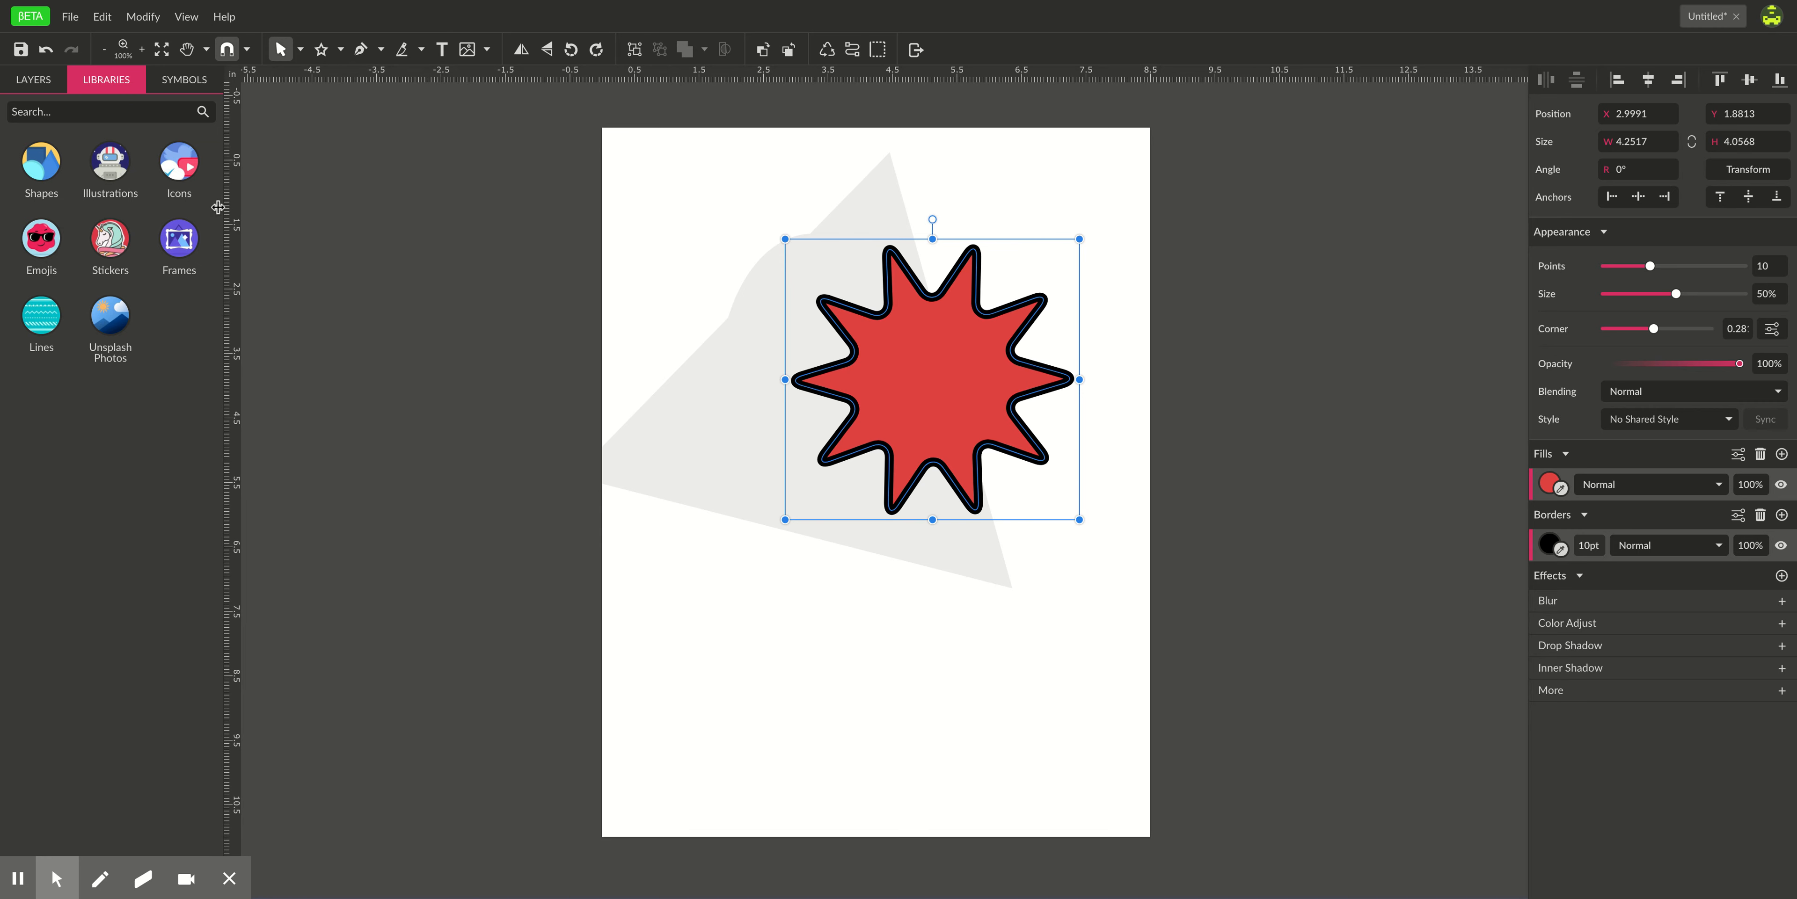
click(702, 209)
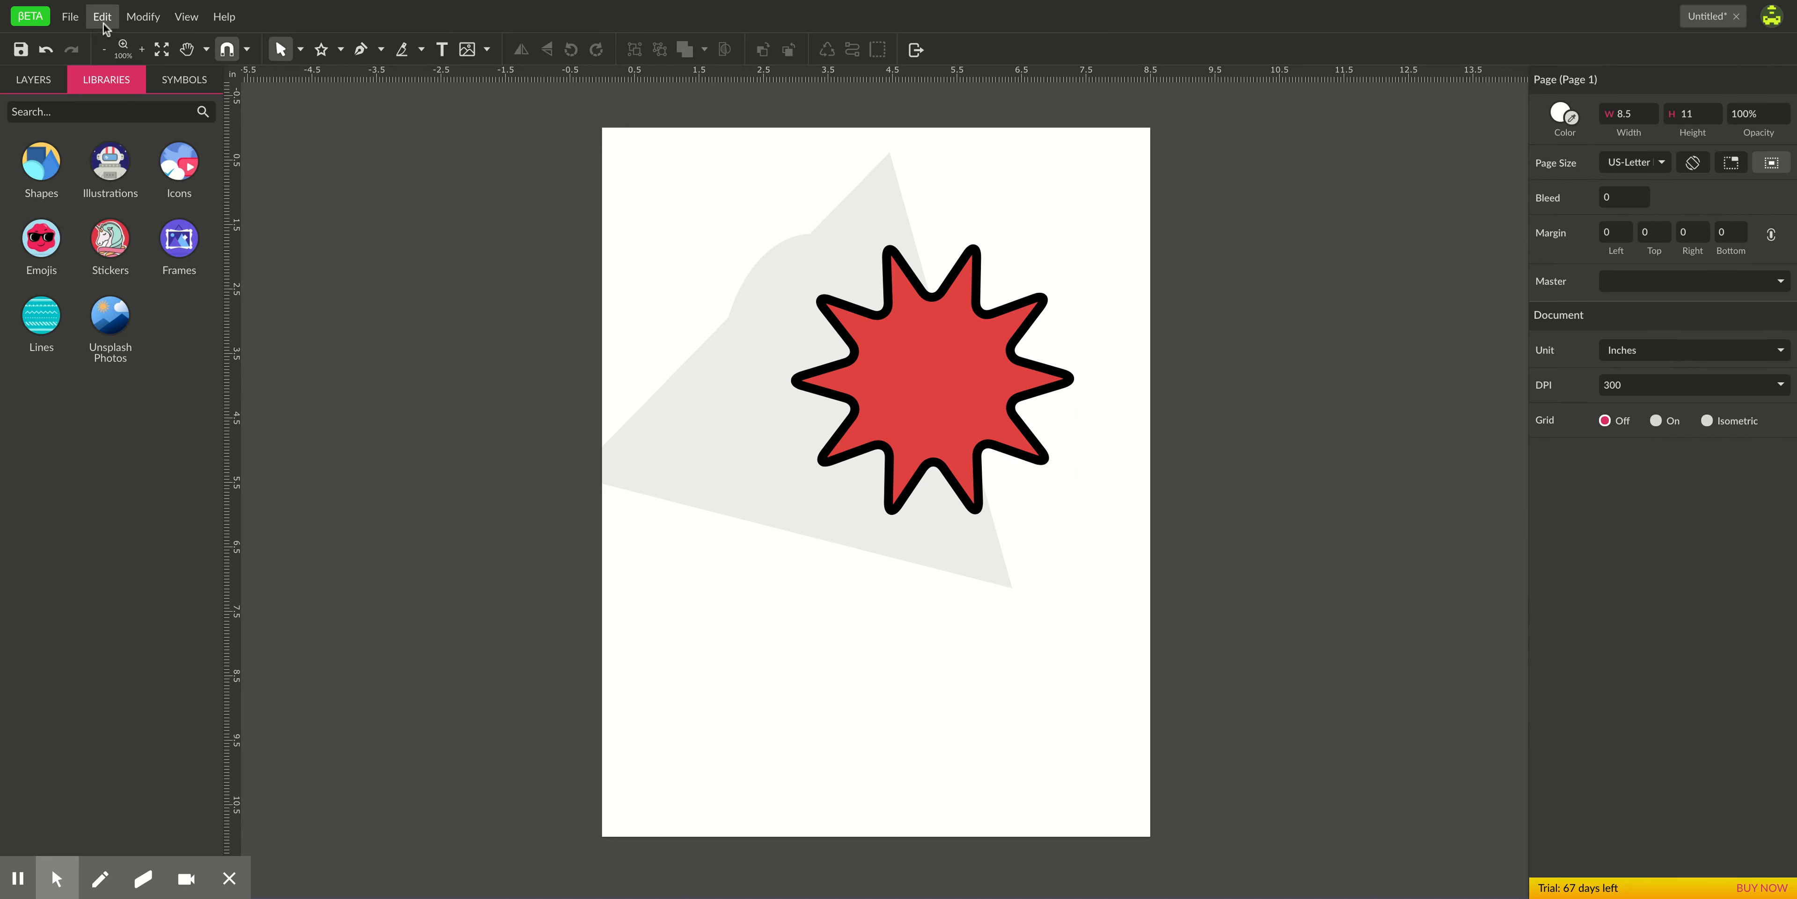
- Save the design to My Cloud, naming the file with the author's name followed by 1
click(71, 21)
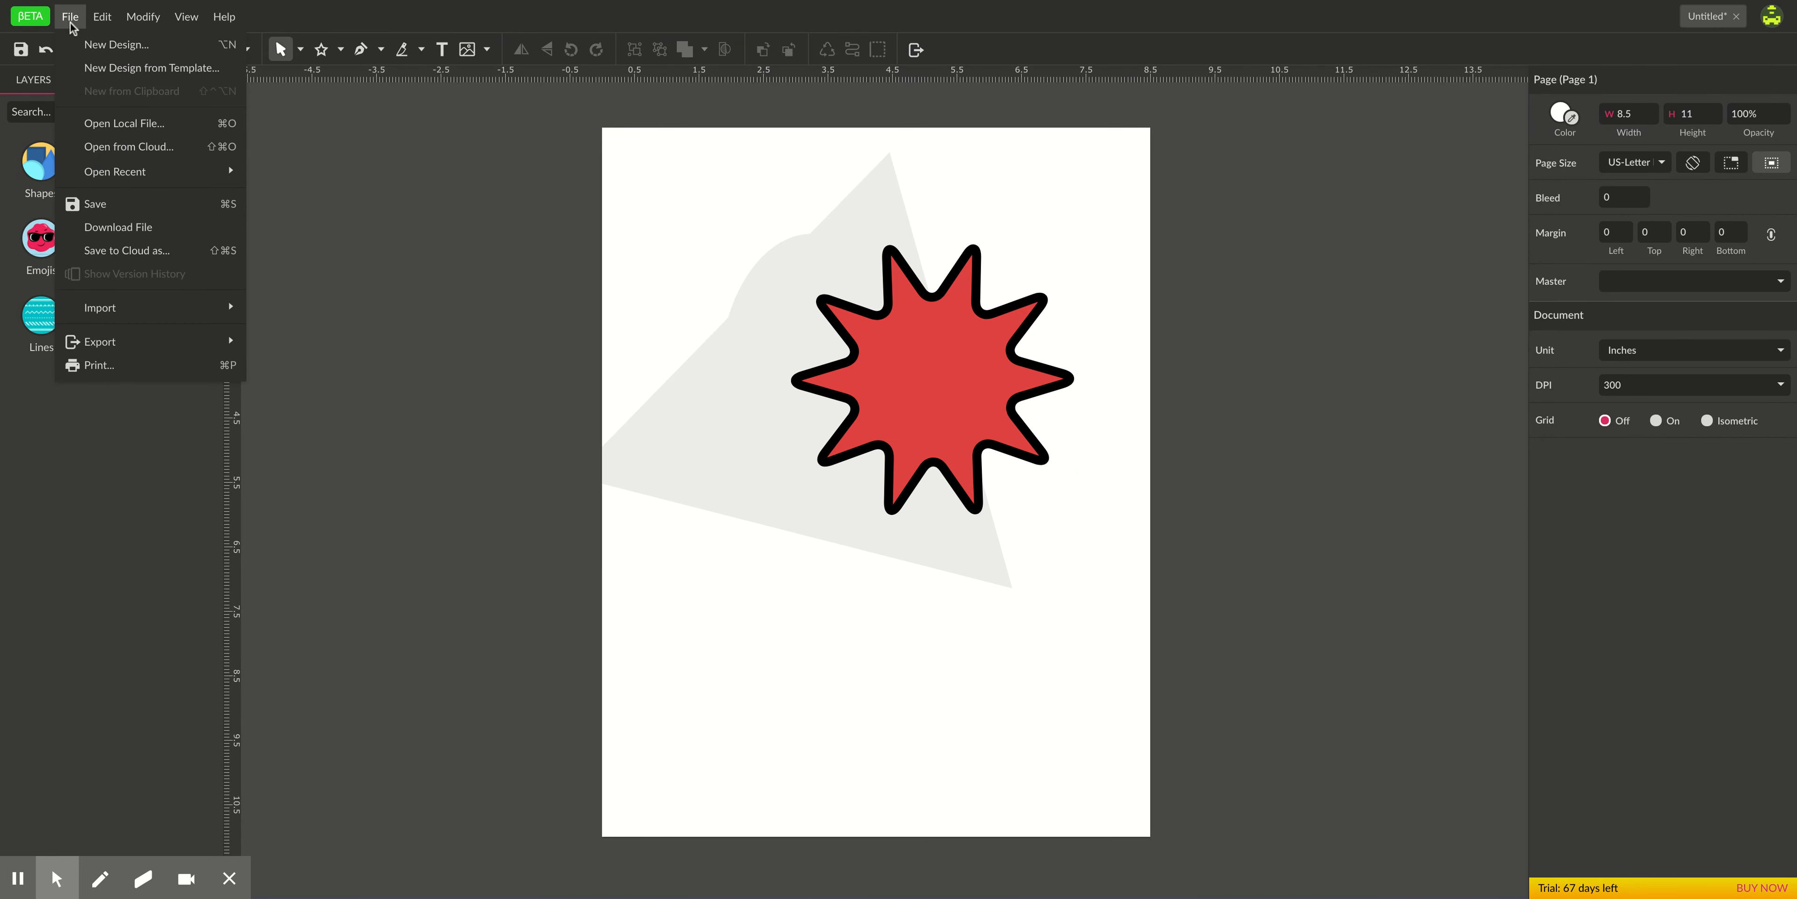
click(108, 205)
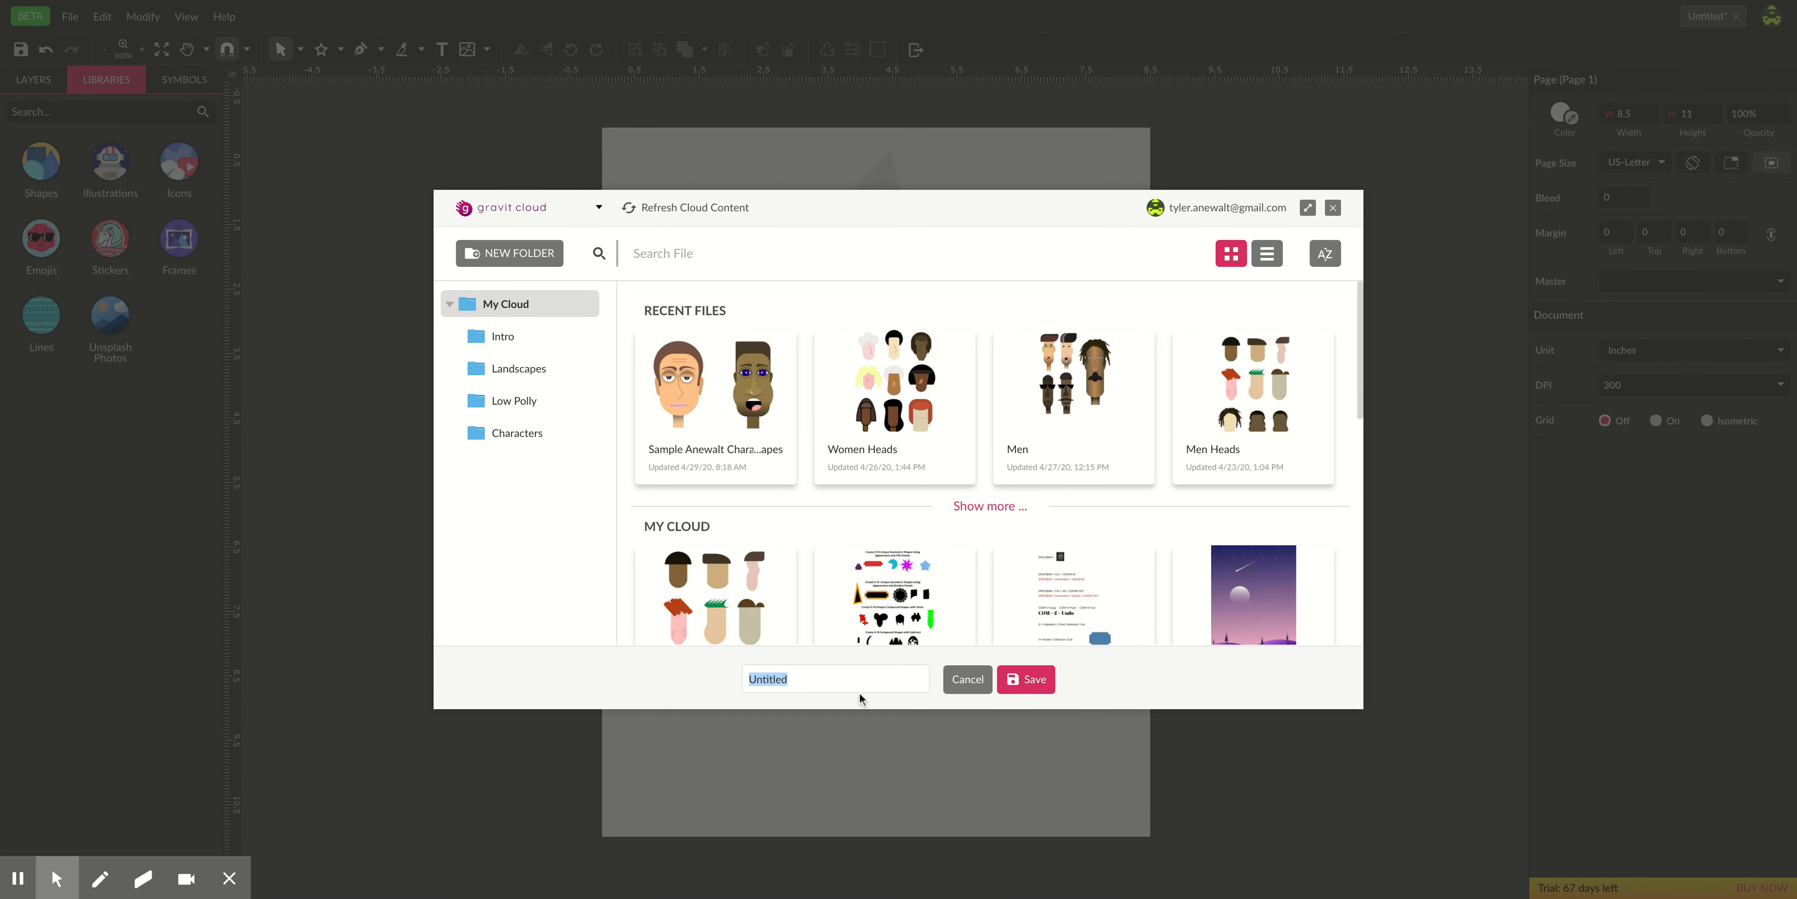
key(BackSpace)
text(Mr Anewalt)
click(1045, 686)
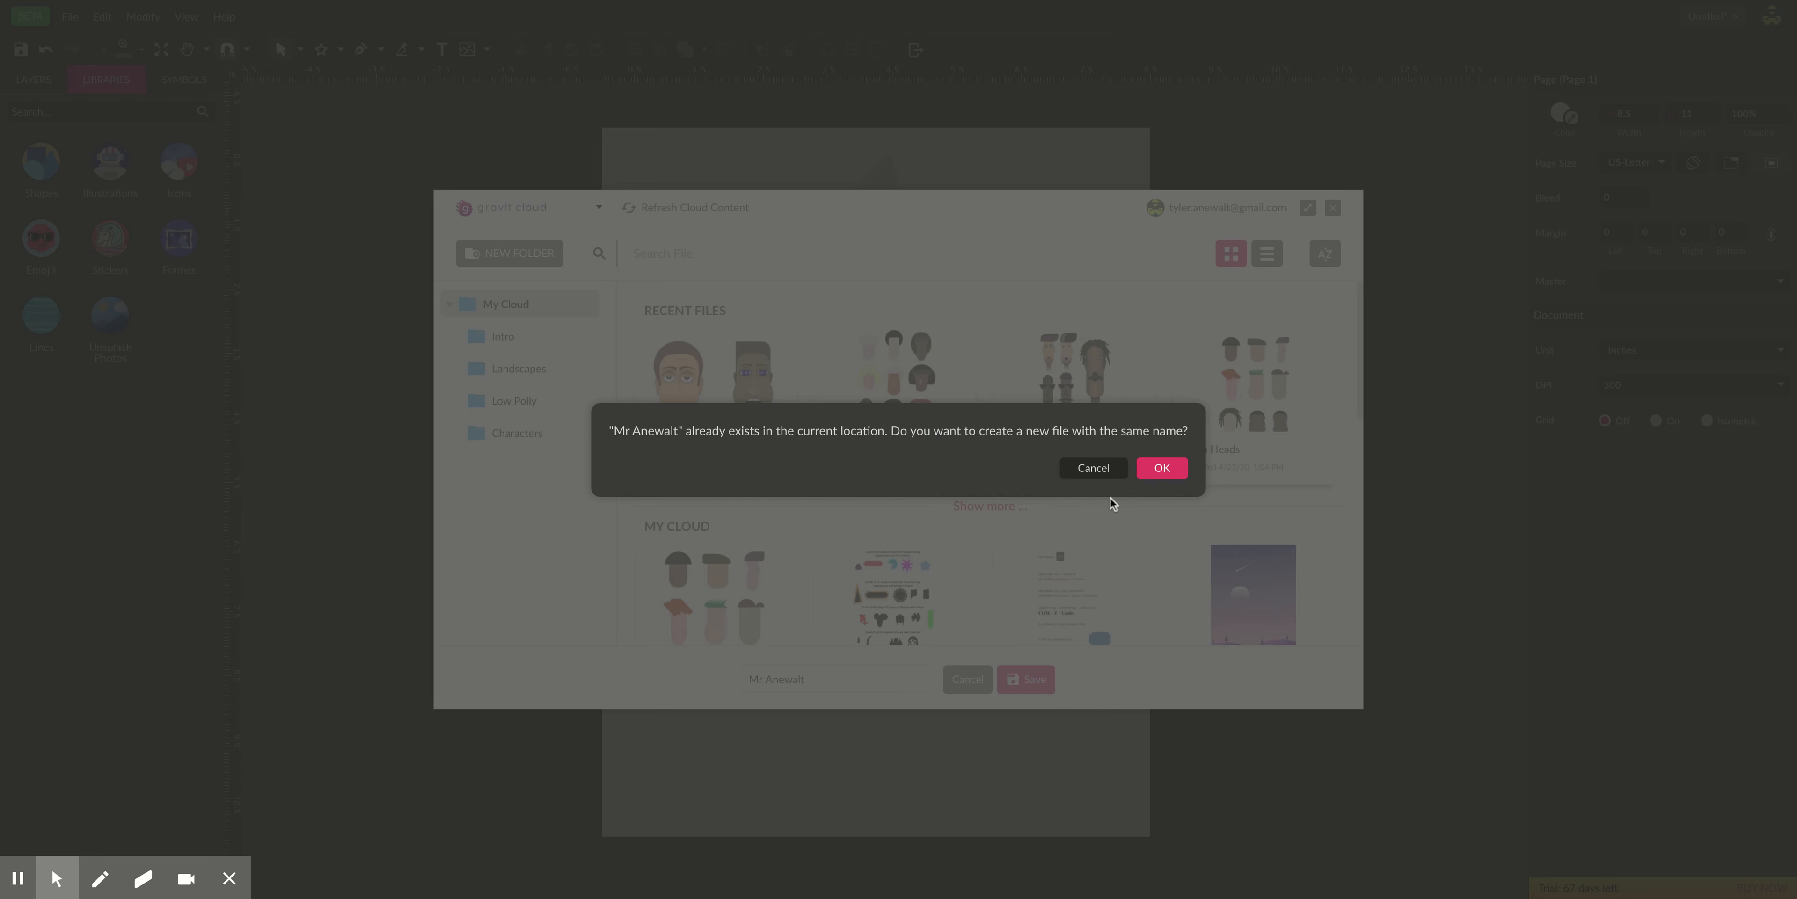
click(1093, 470)
click(840, 680)
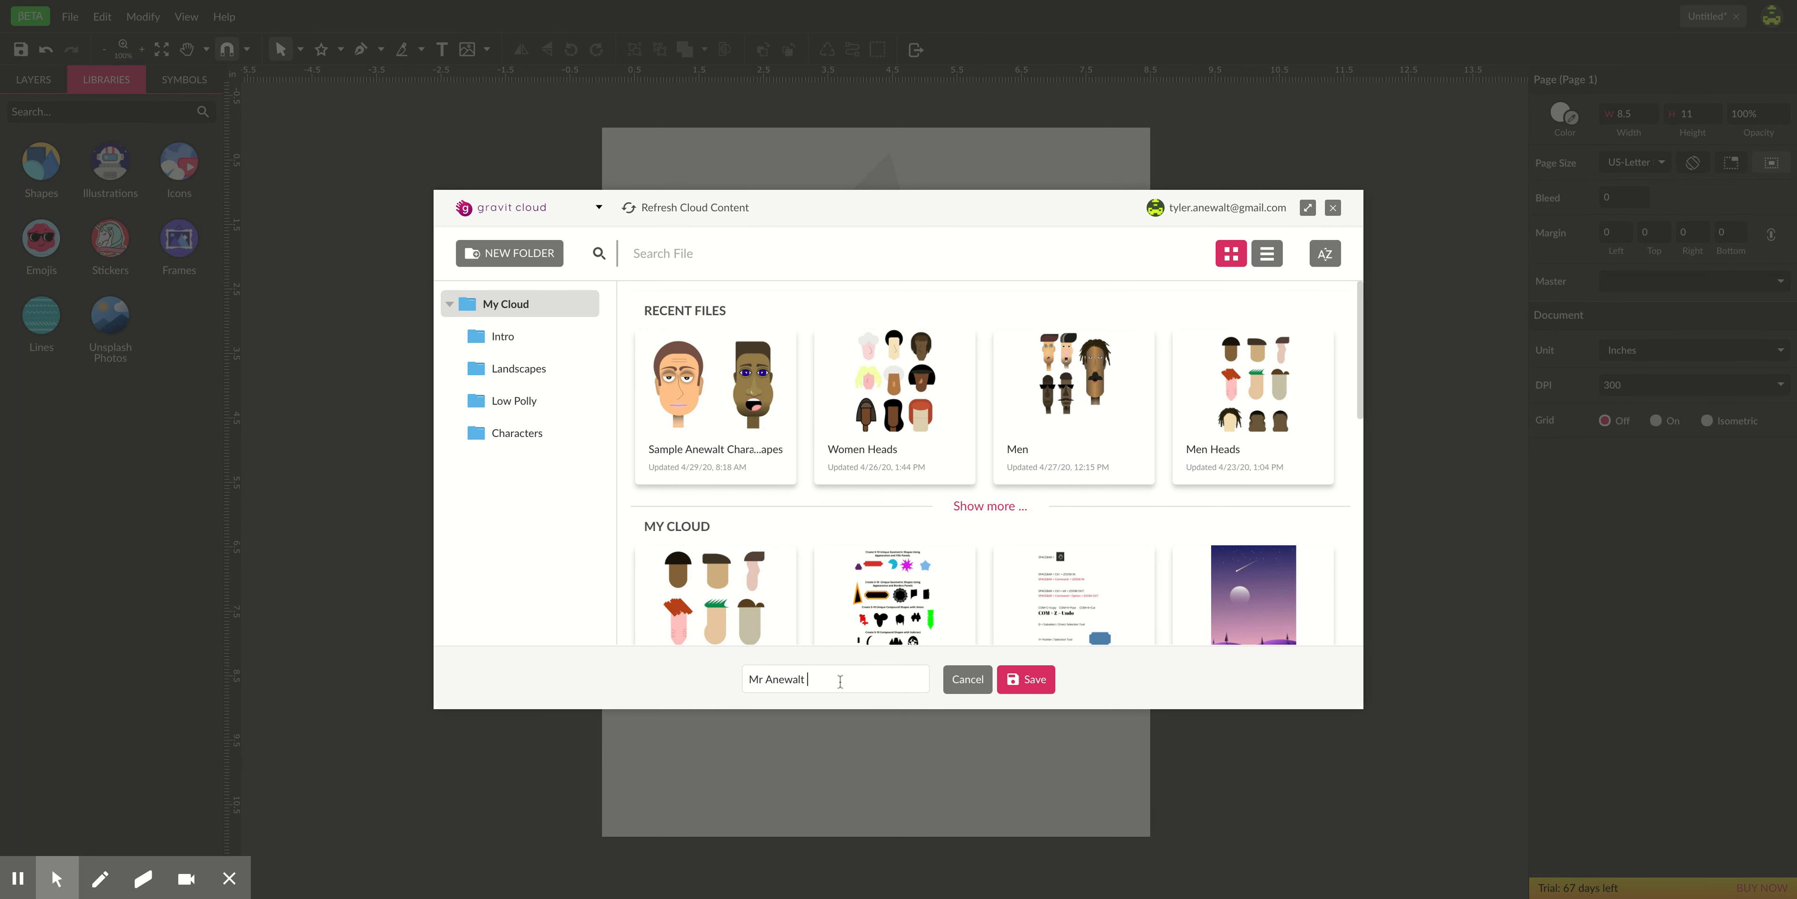
text(1)
click(1030, 686)
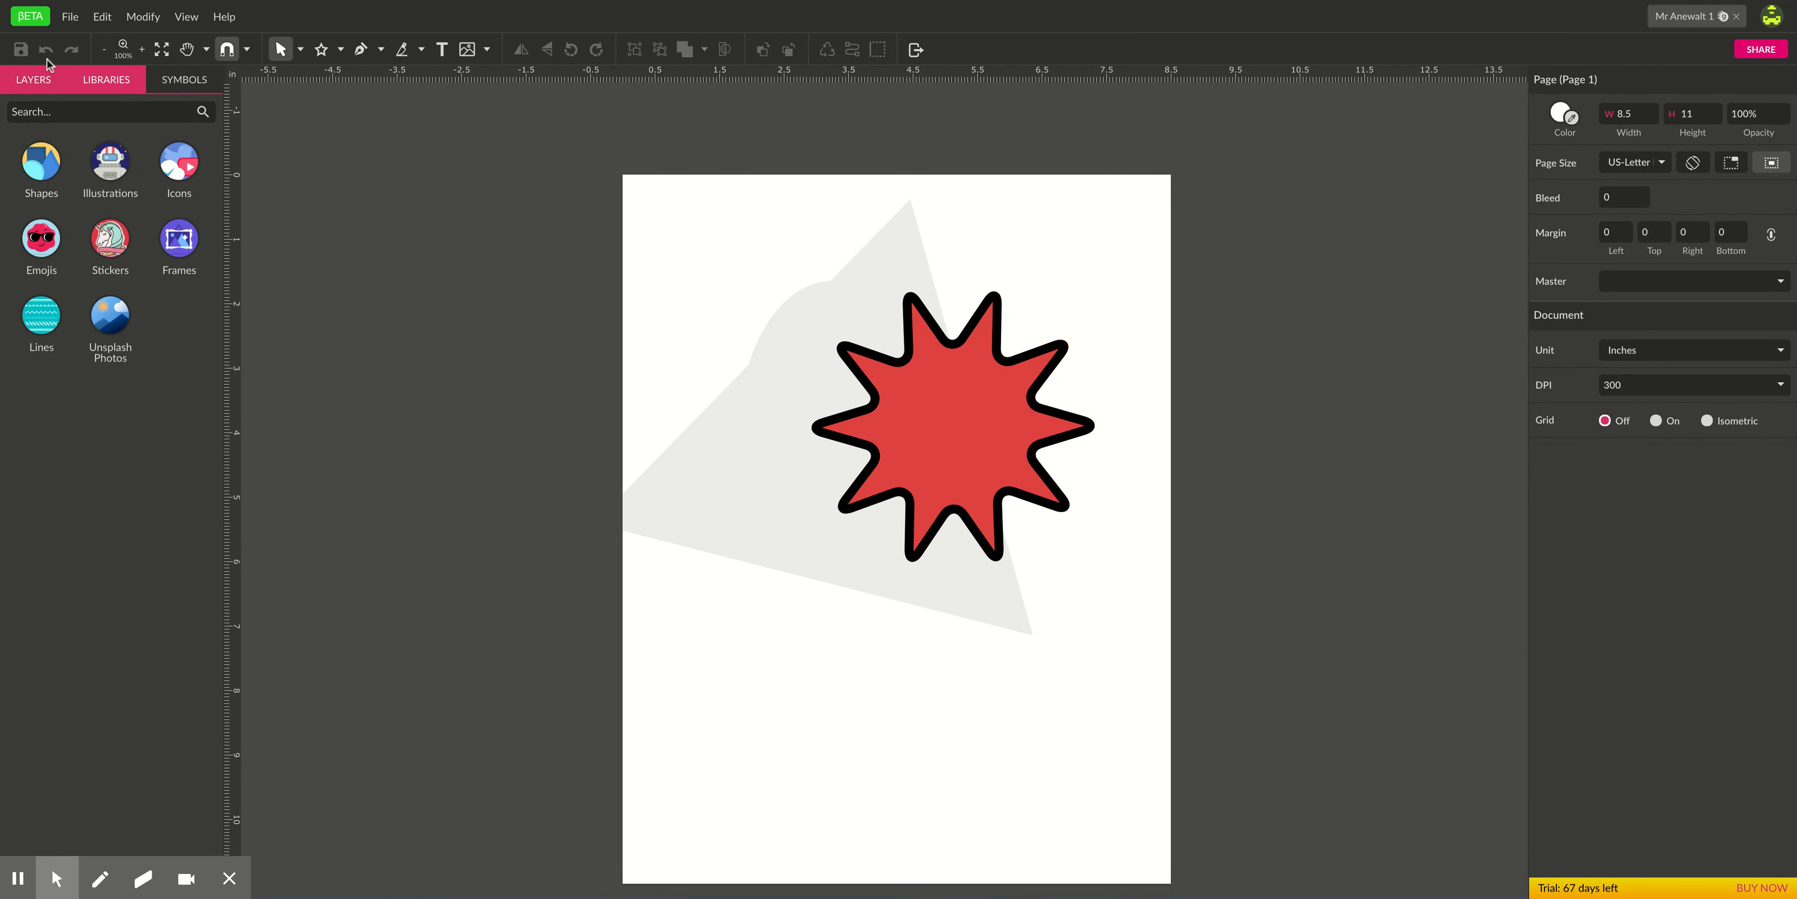
- Download a copy of the saved design file to the computer
click(71, 17)
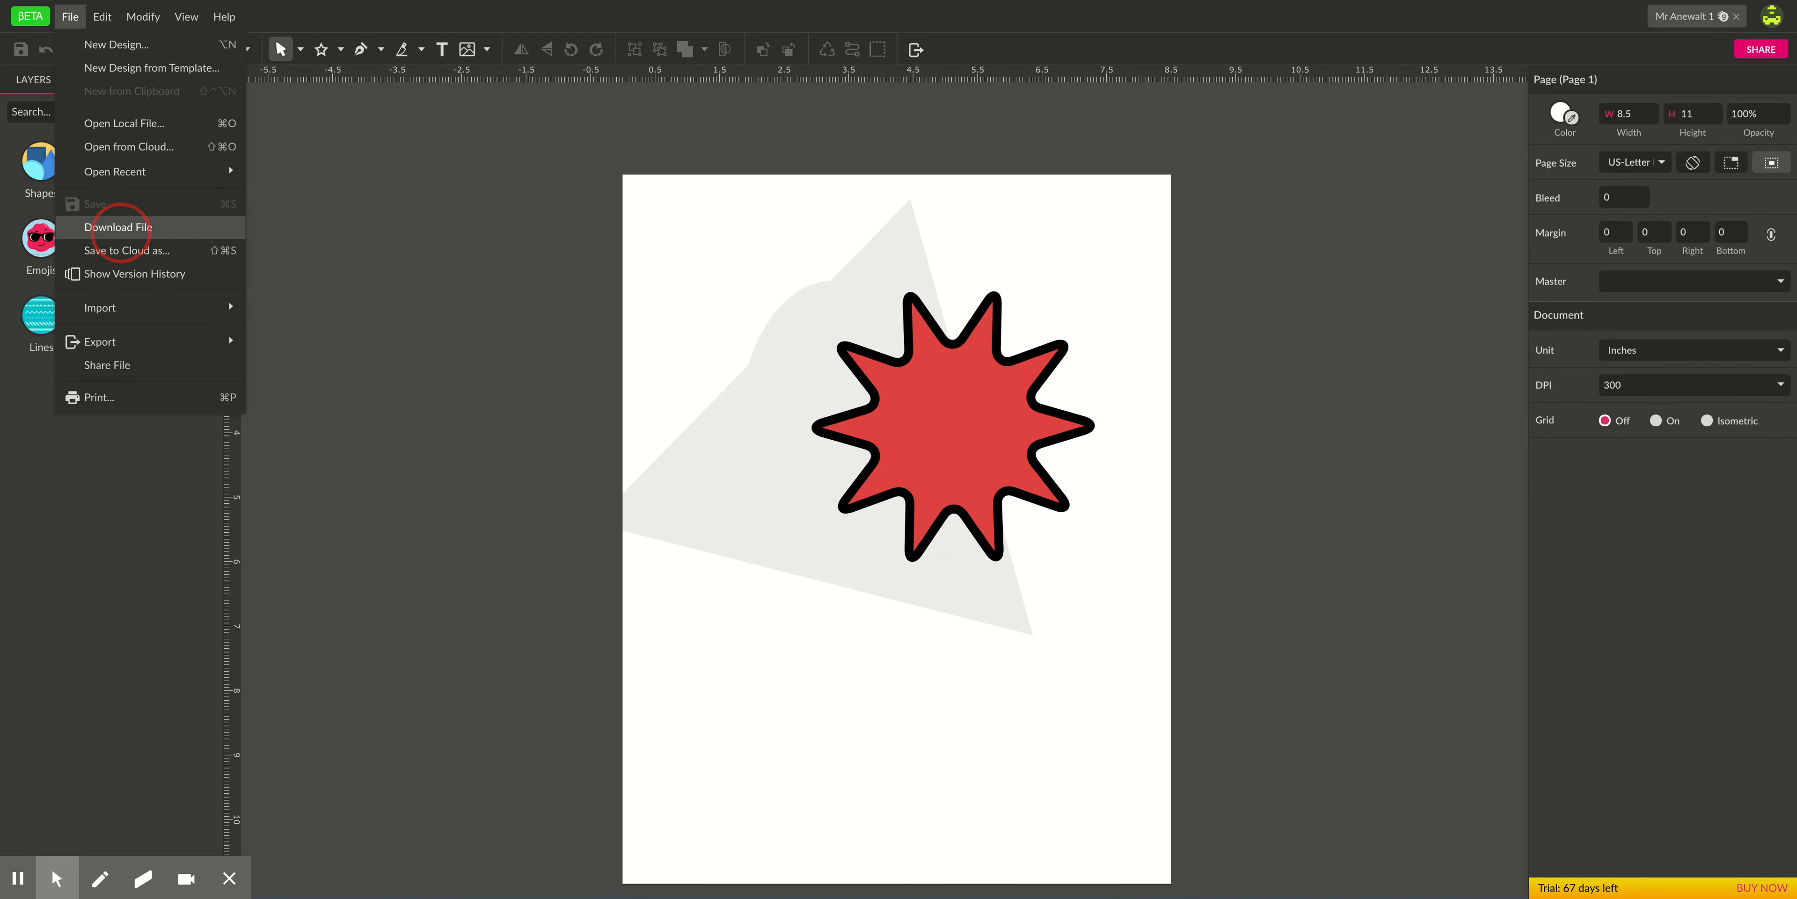
click(118, 228)
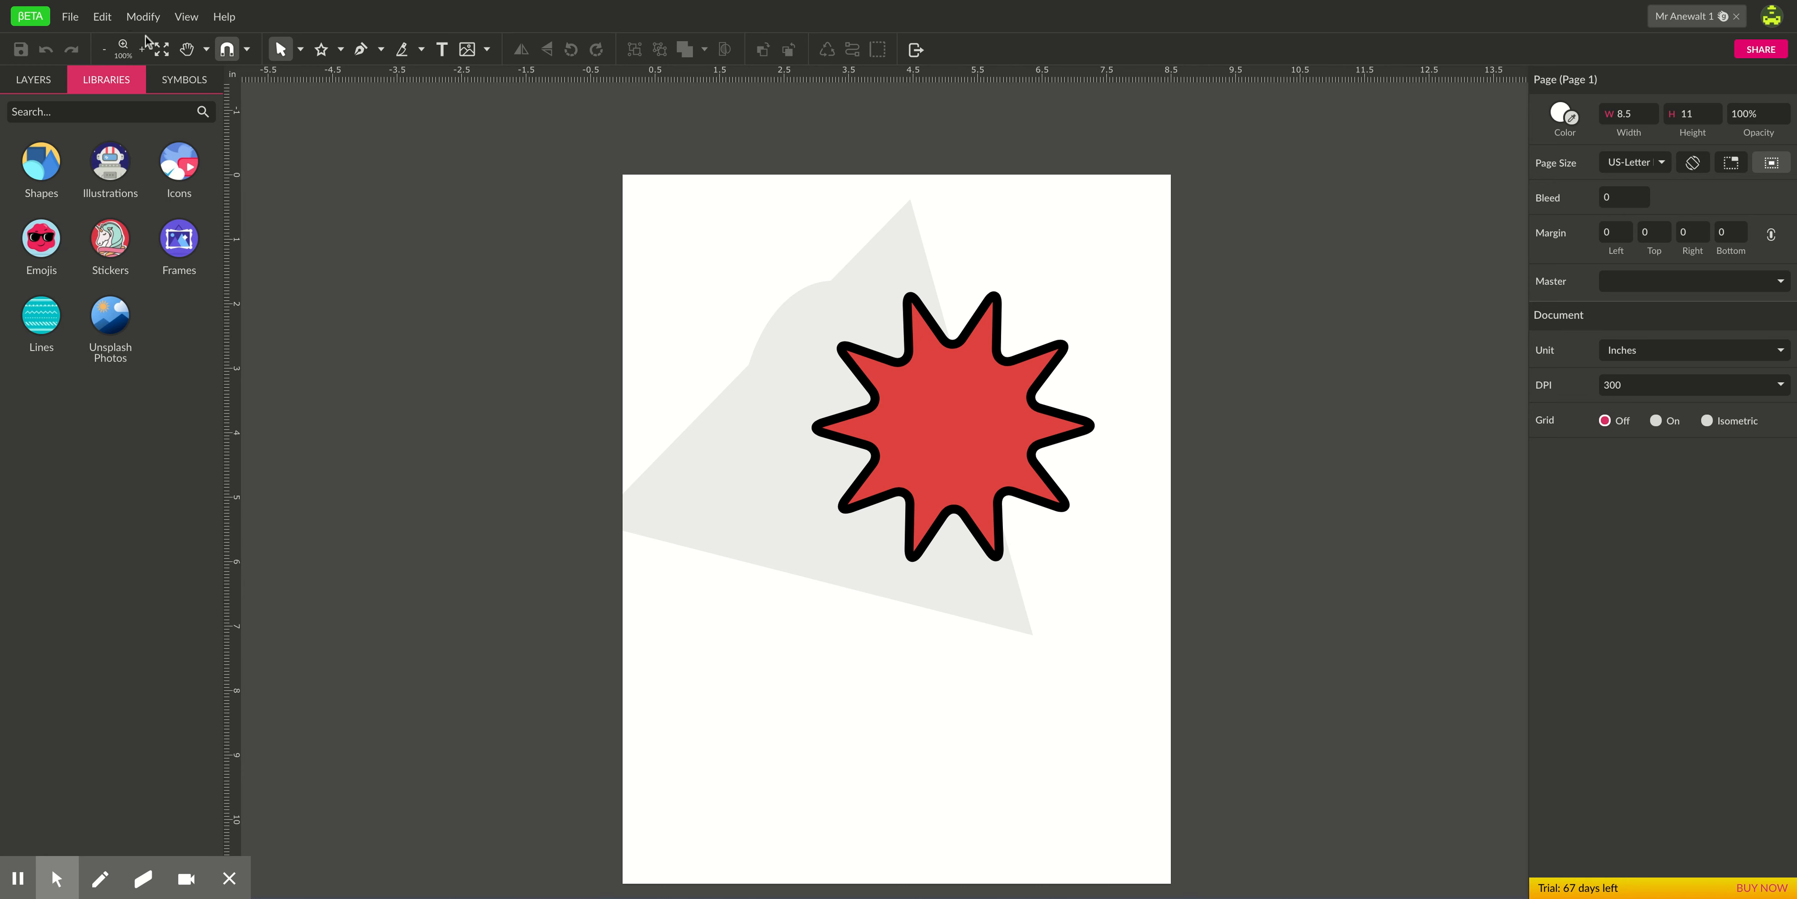
- Export the canvas through Advanced Export as a JPEG at 300dpi with maximum JPEG quality
click(70, 18)
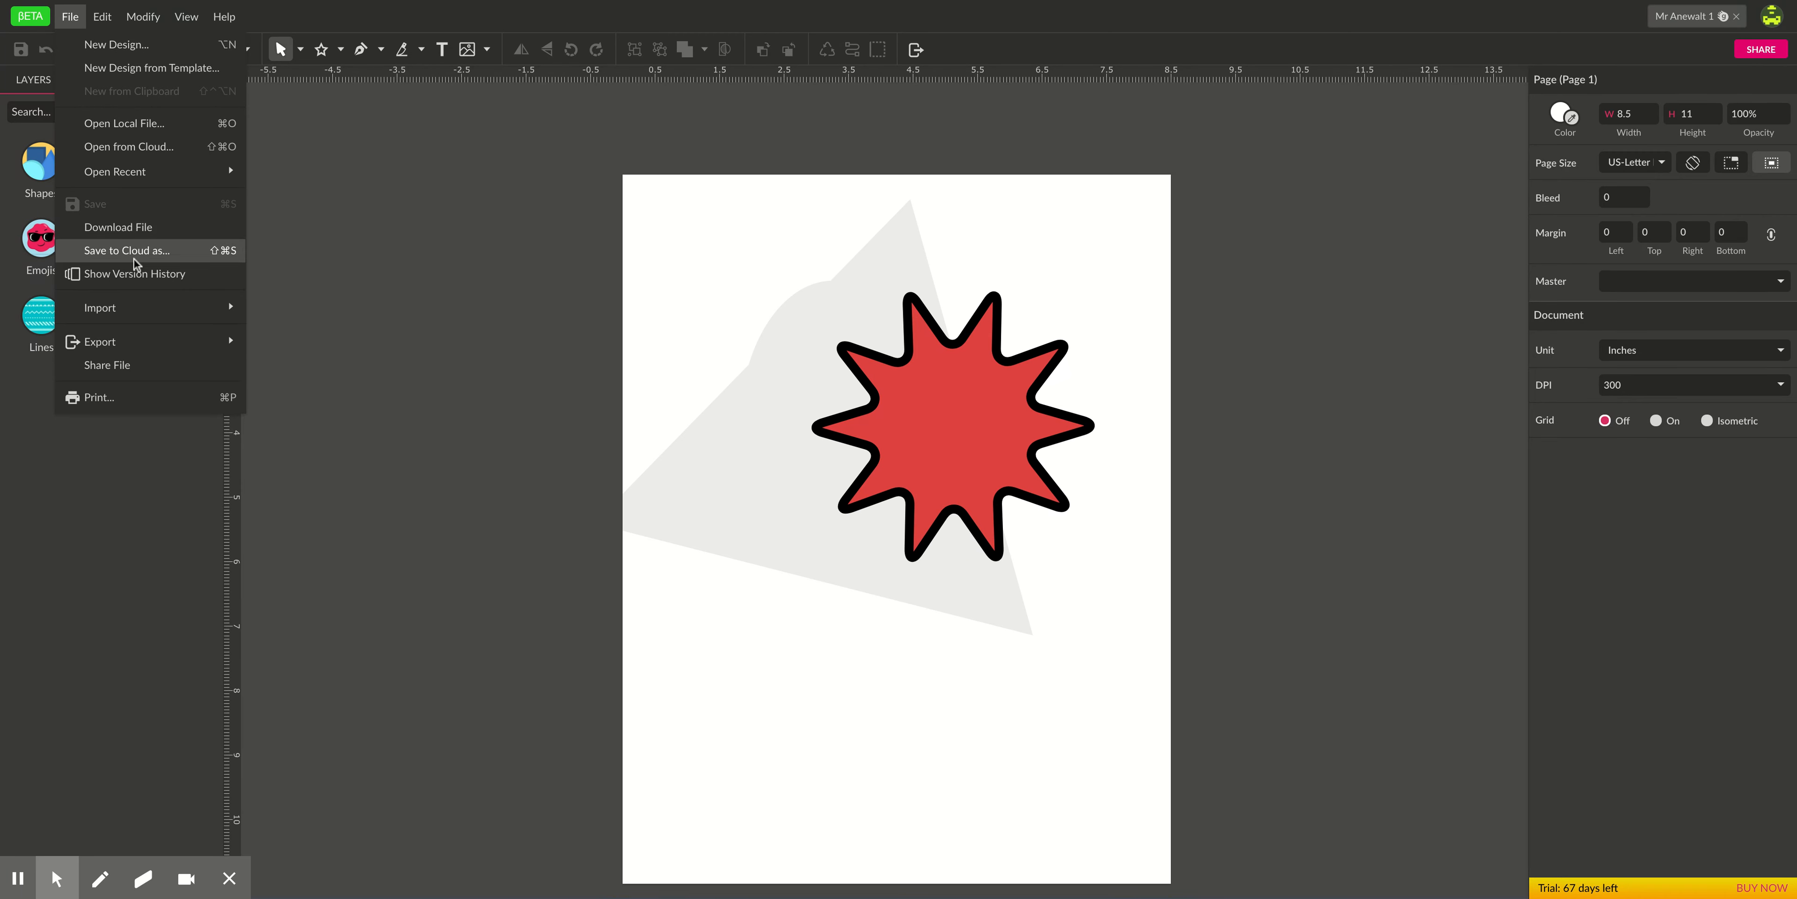
mouse_move(152, 348)
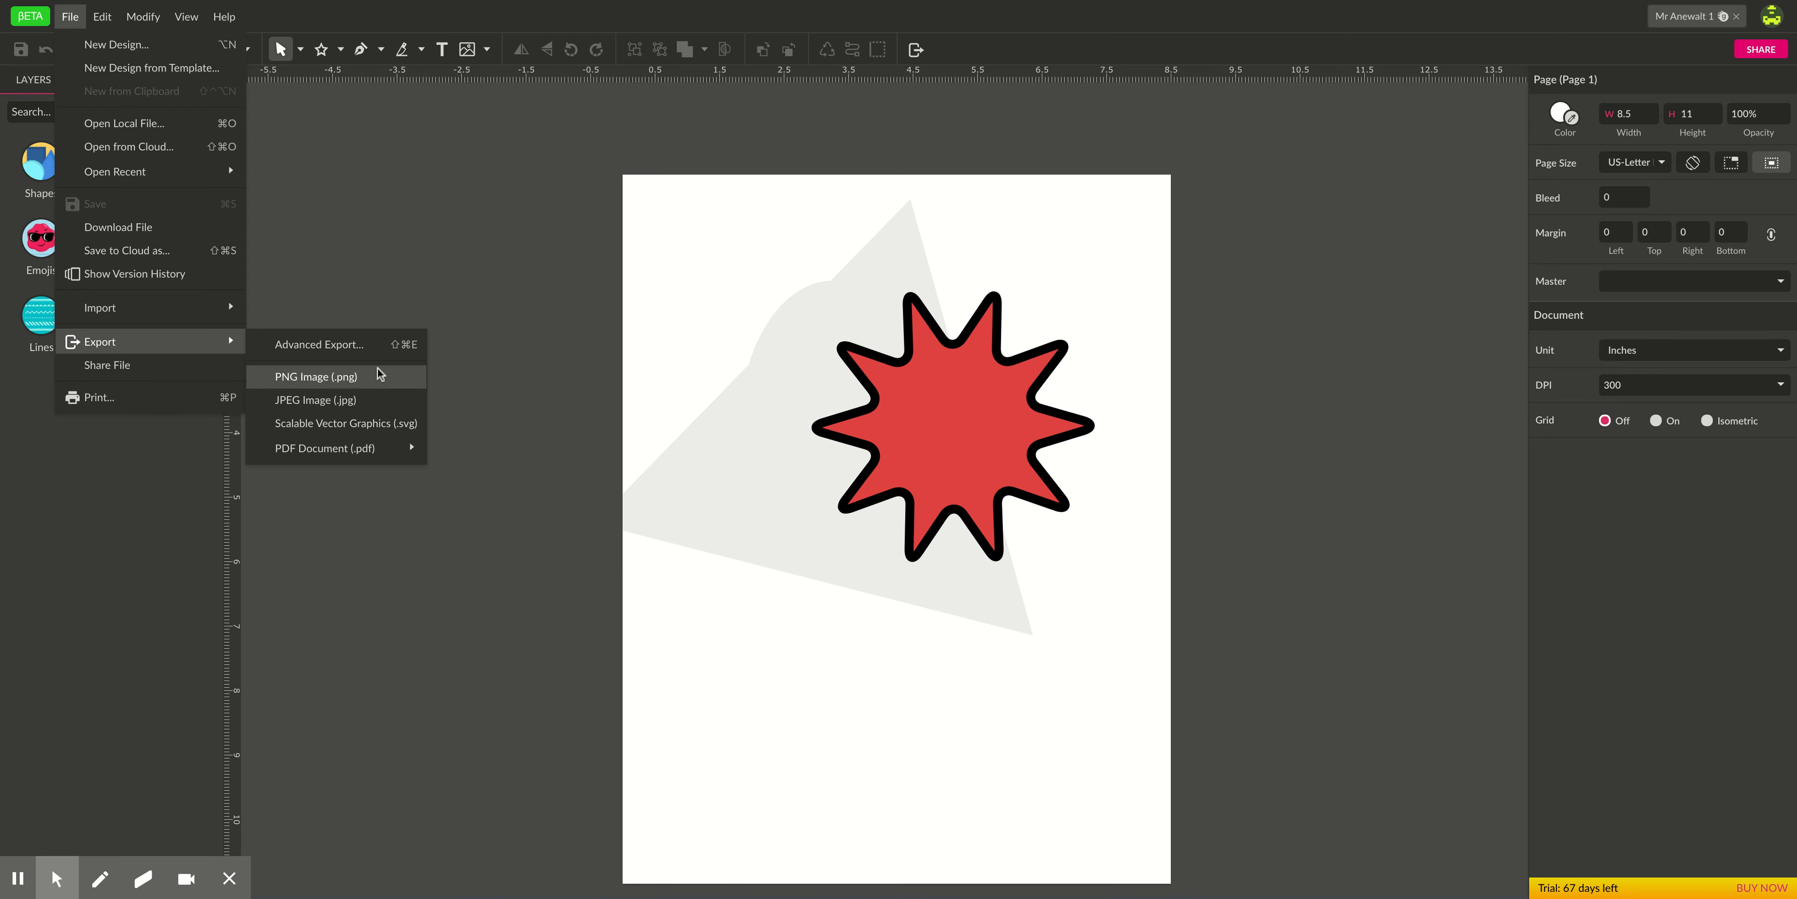
click(331, 346)
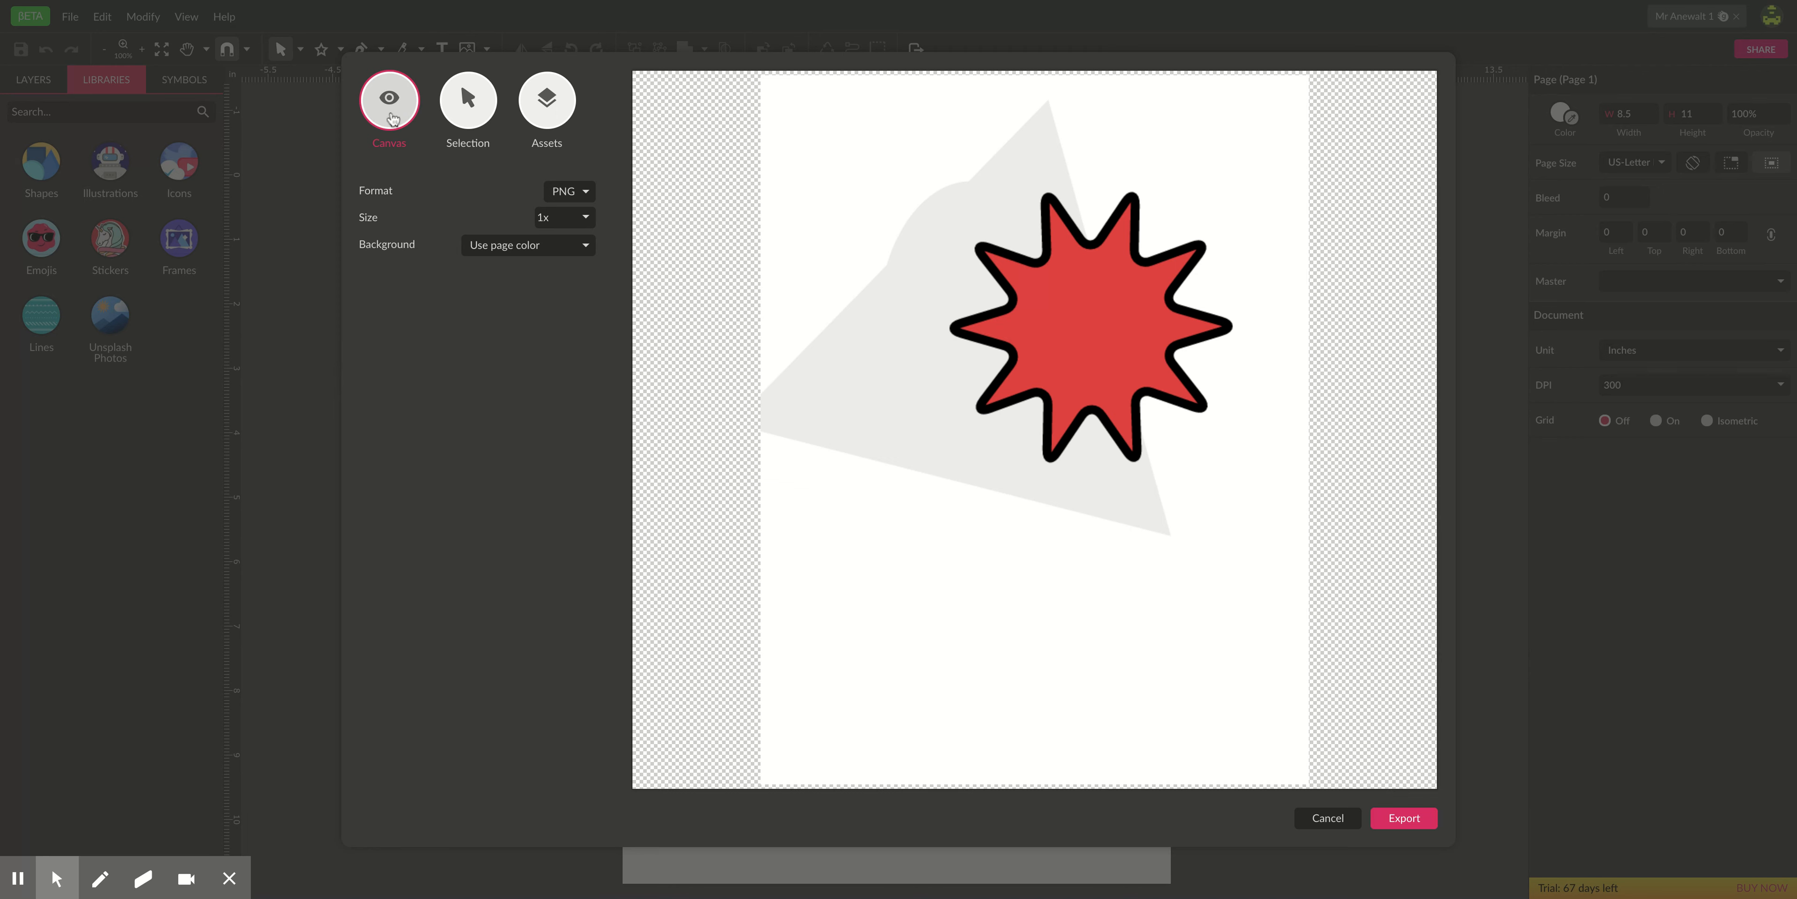
click(586, 193)
click(584, 217)
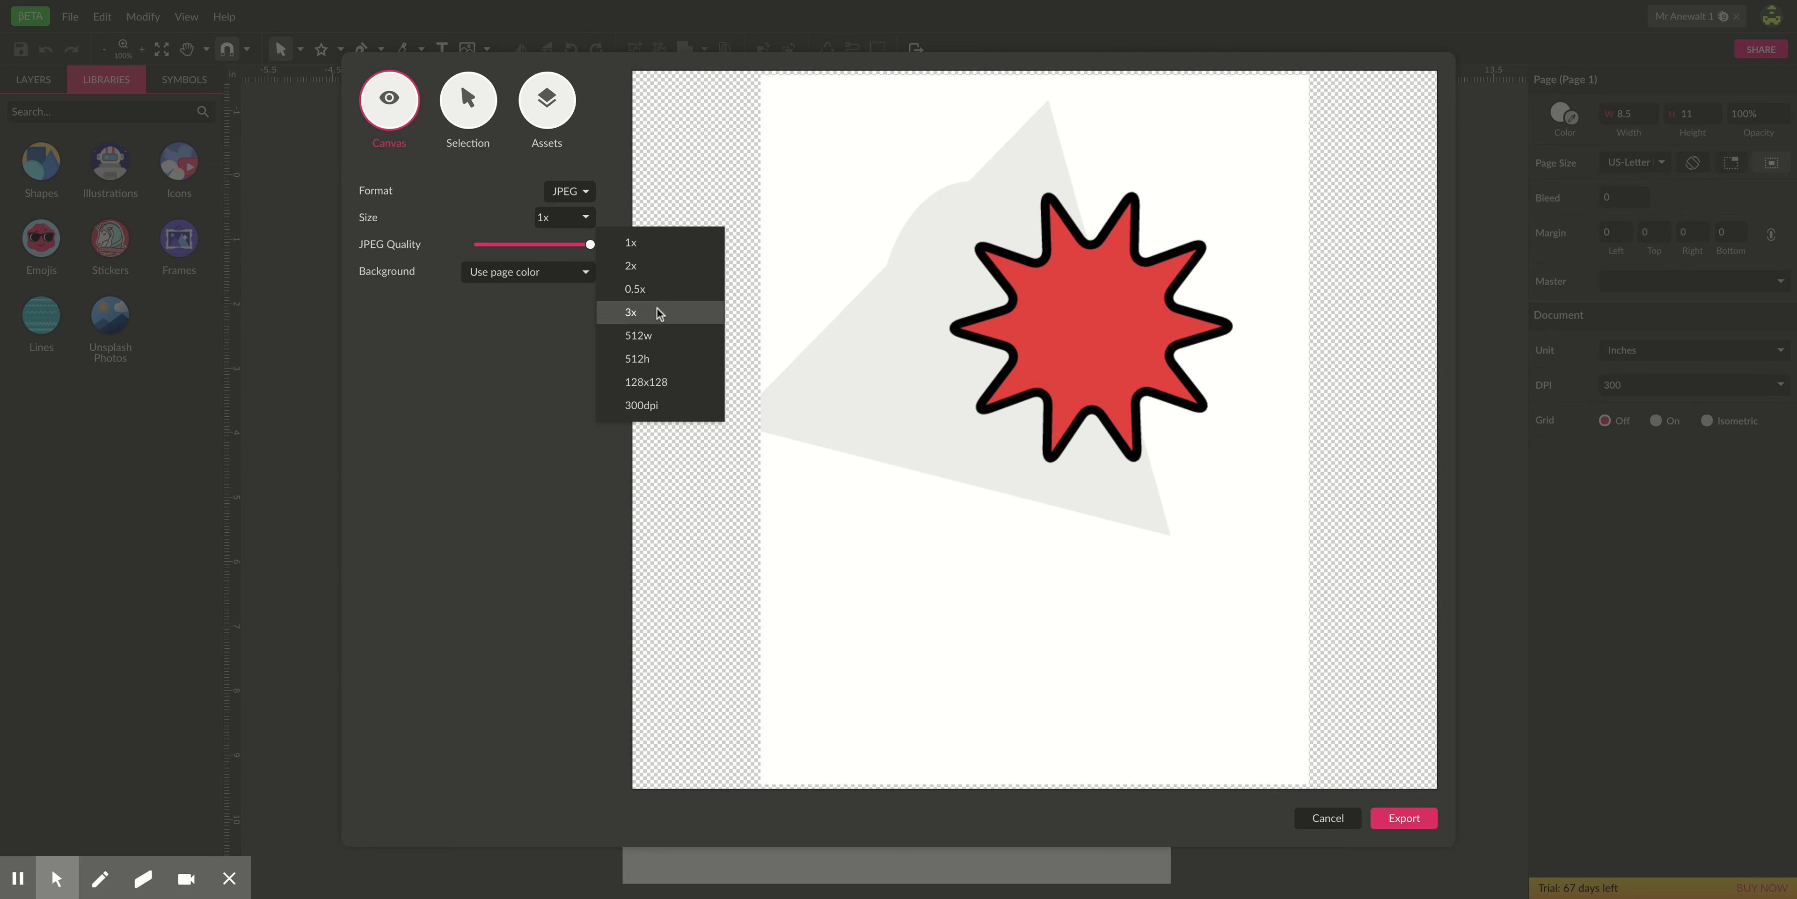
click(655, 410)
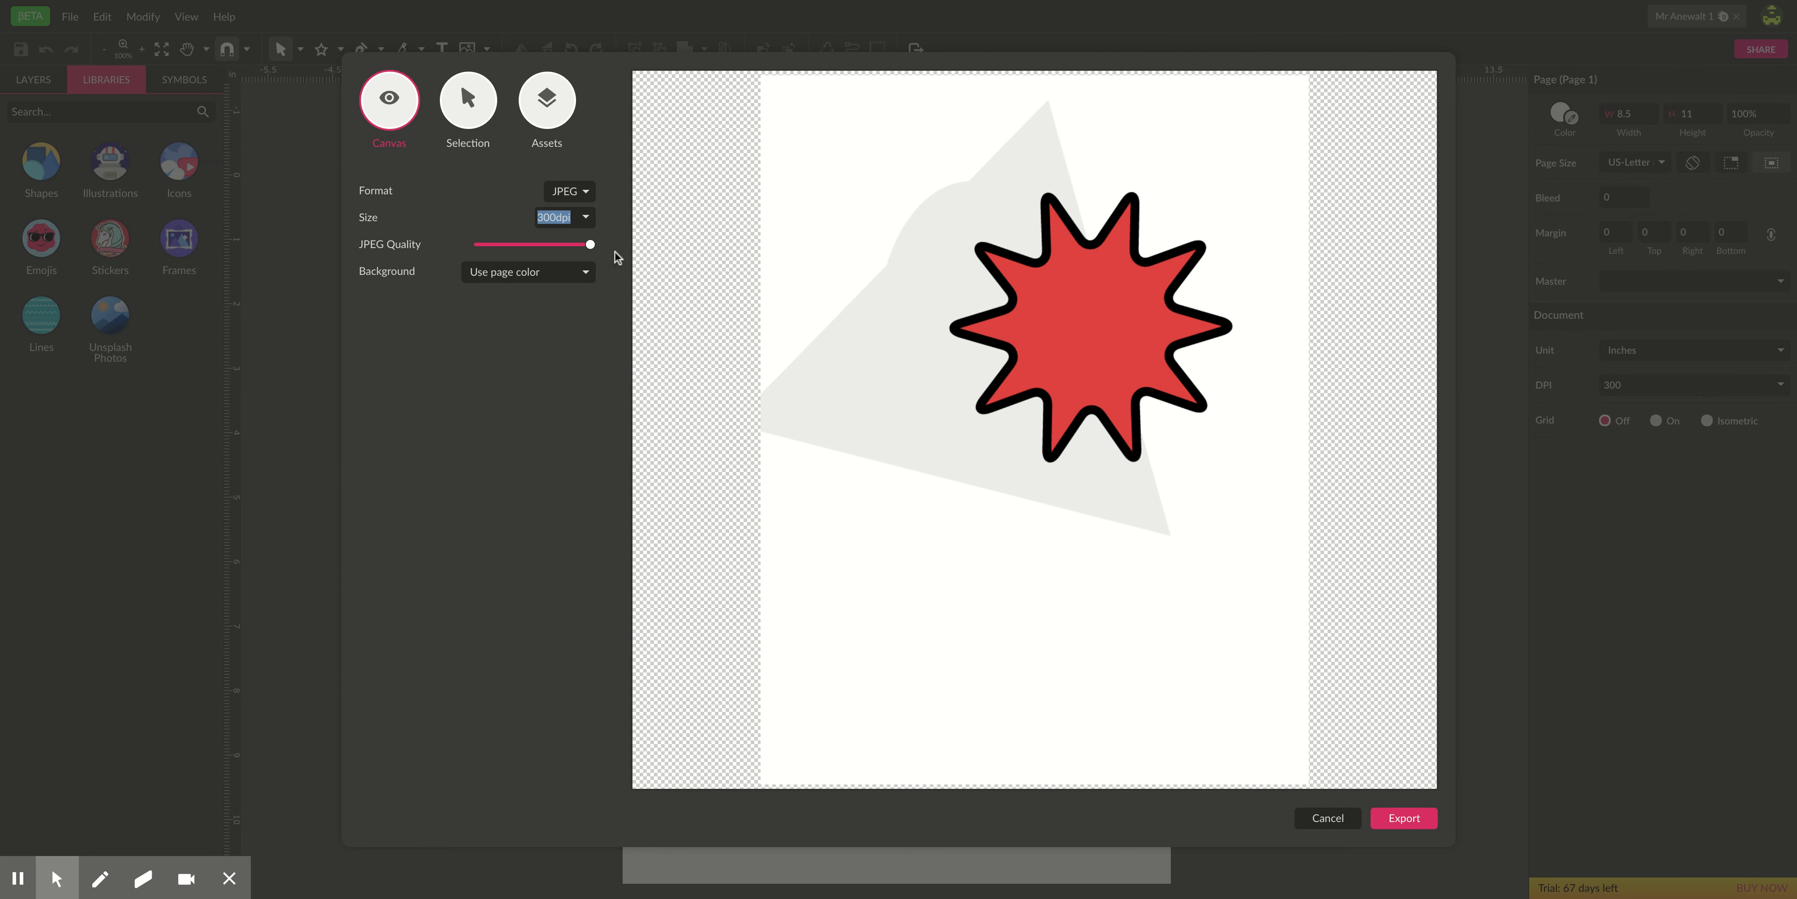
click(587, 246)
click(1397, 821)
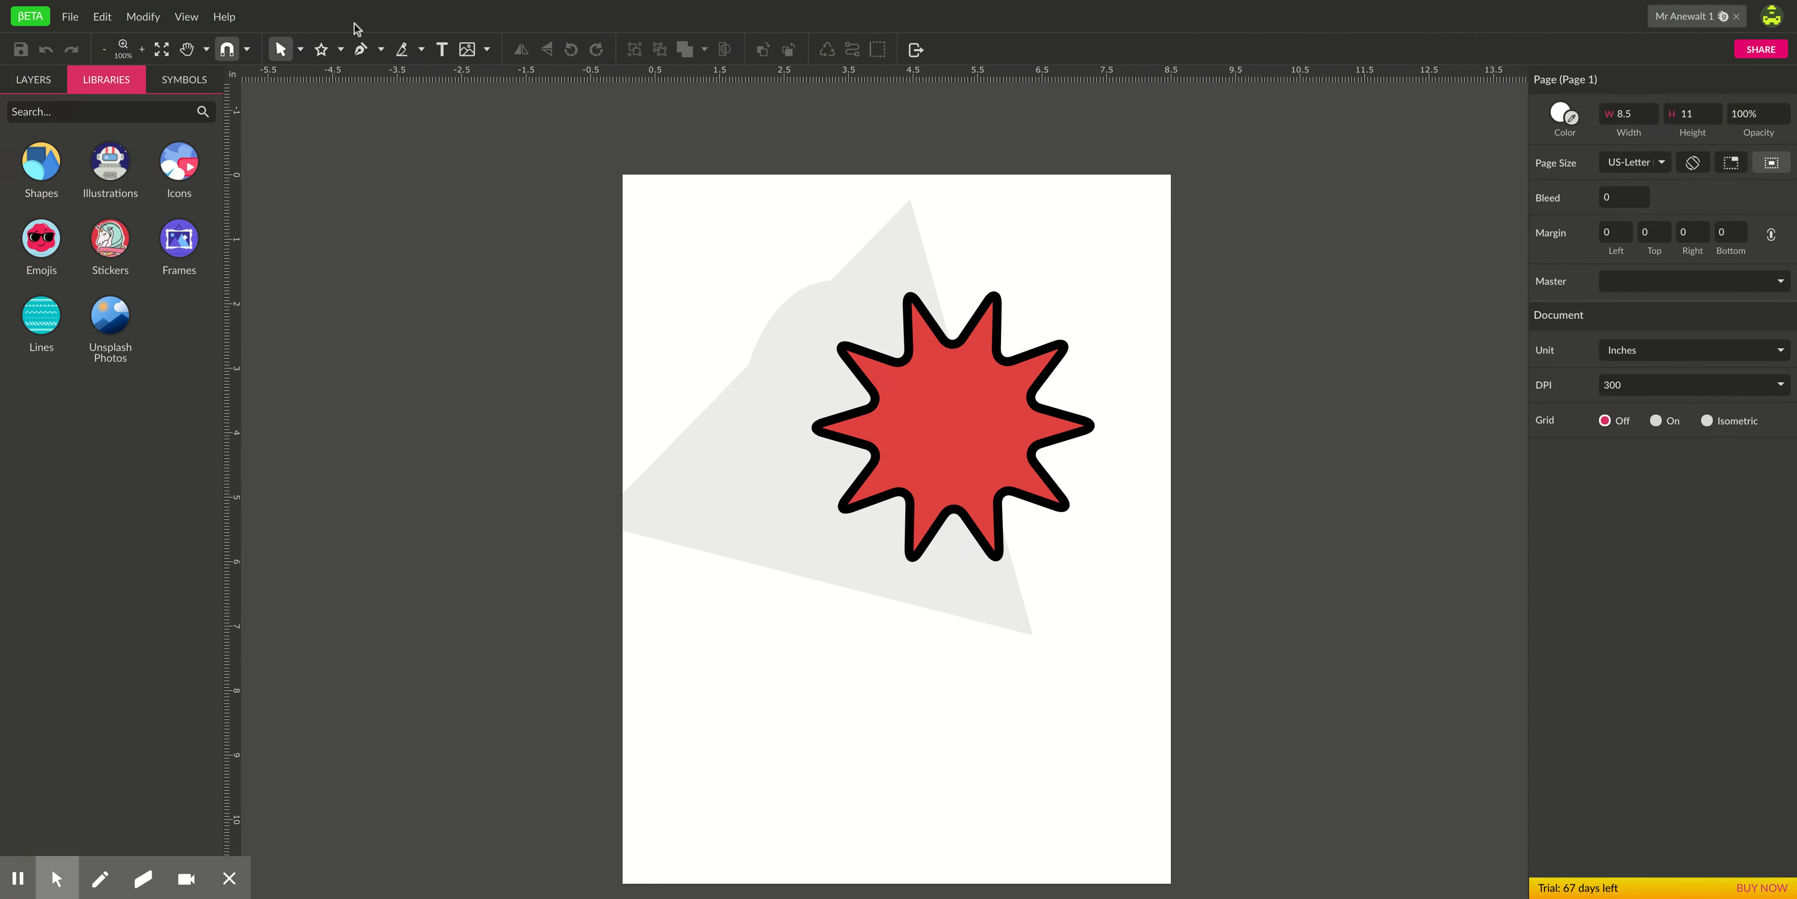
click(70, 21)
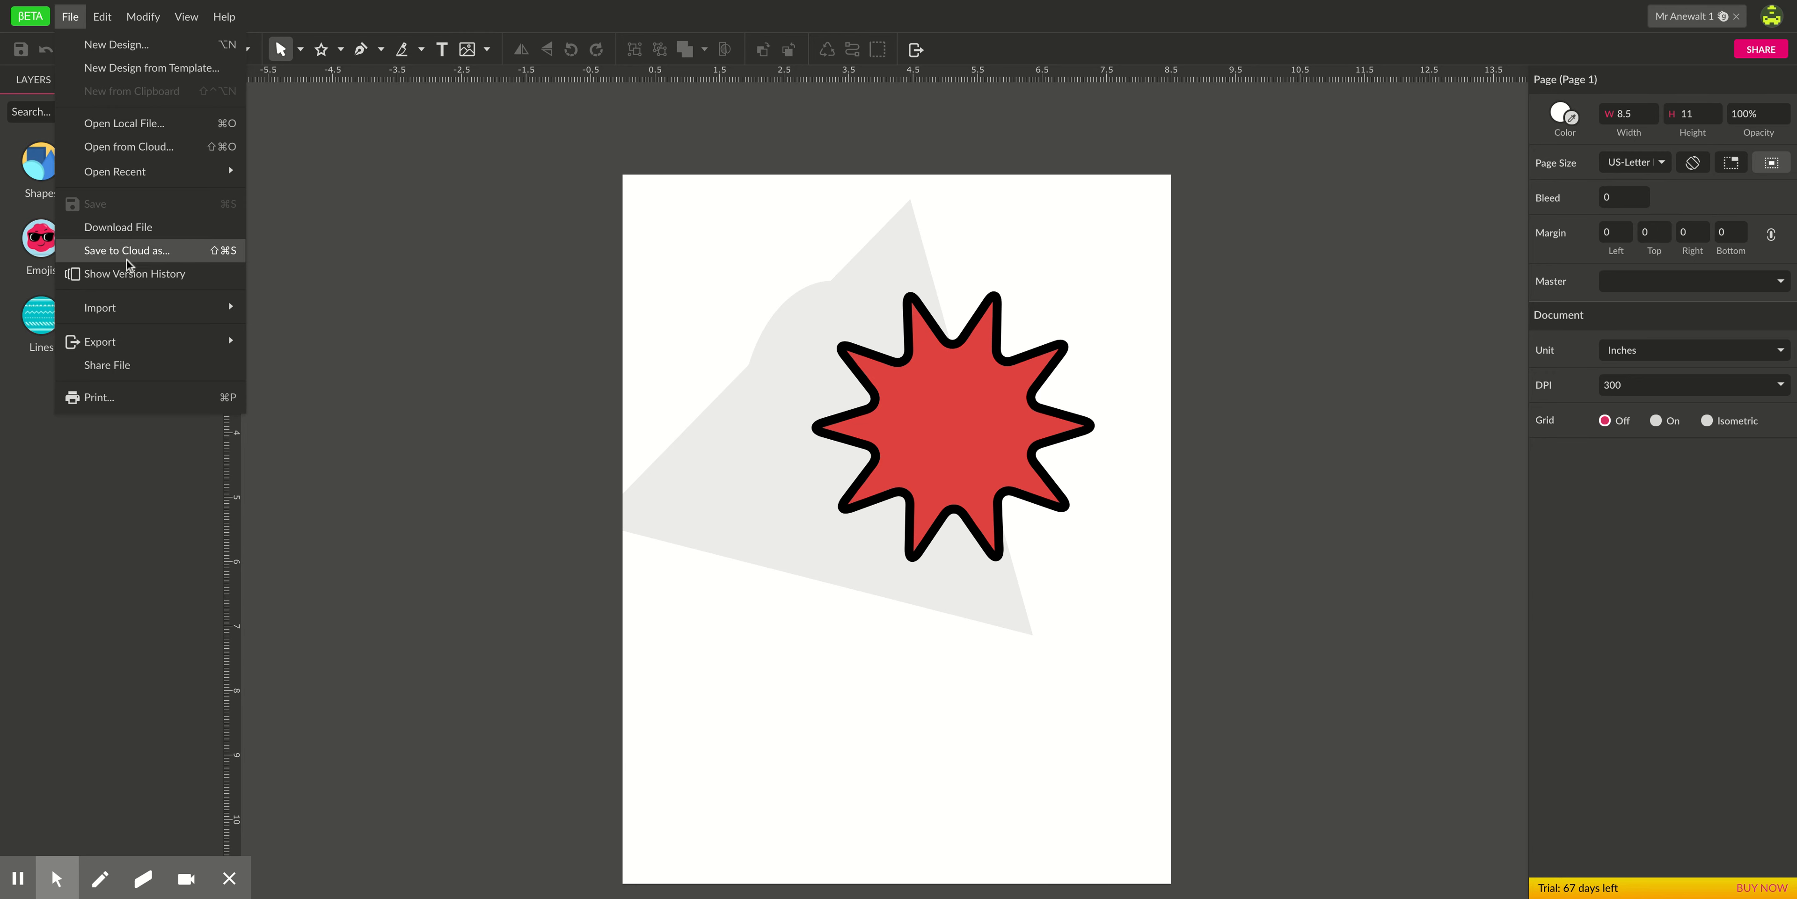
mouse_move(130, 308)
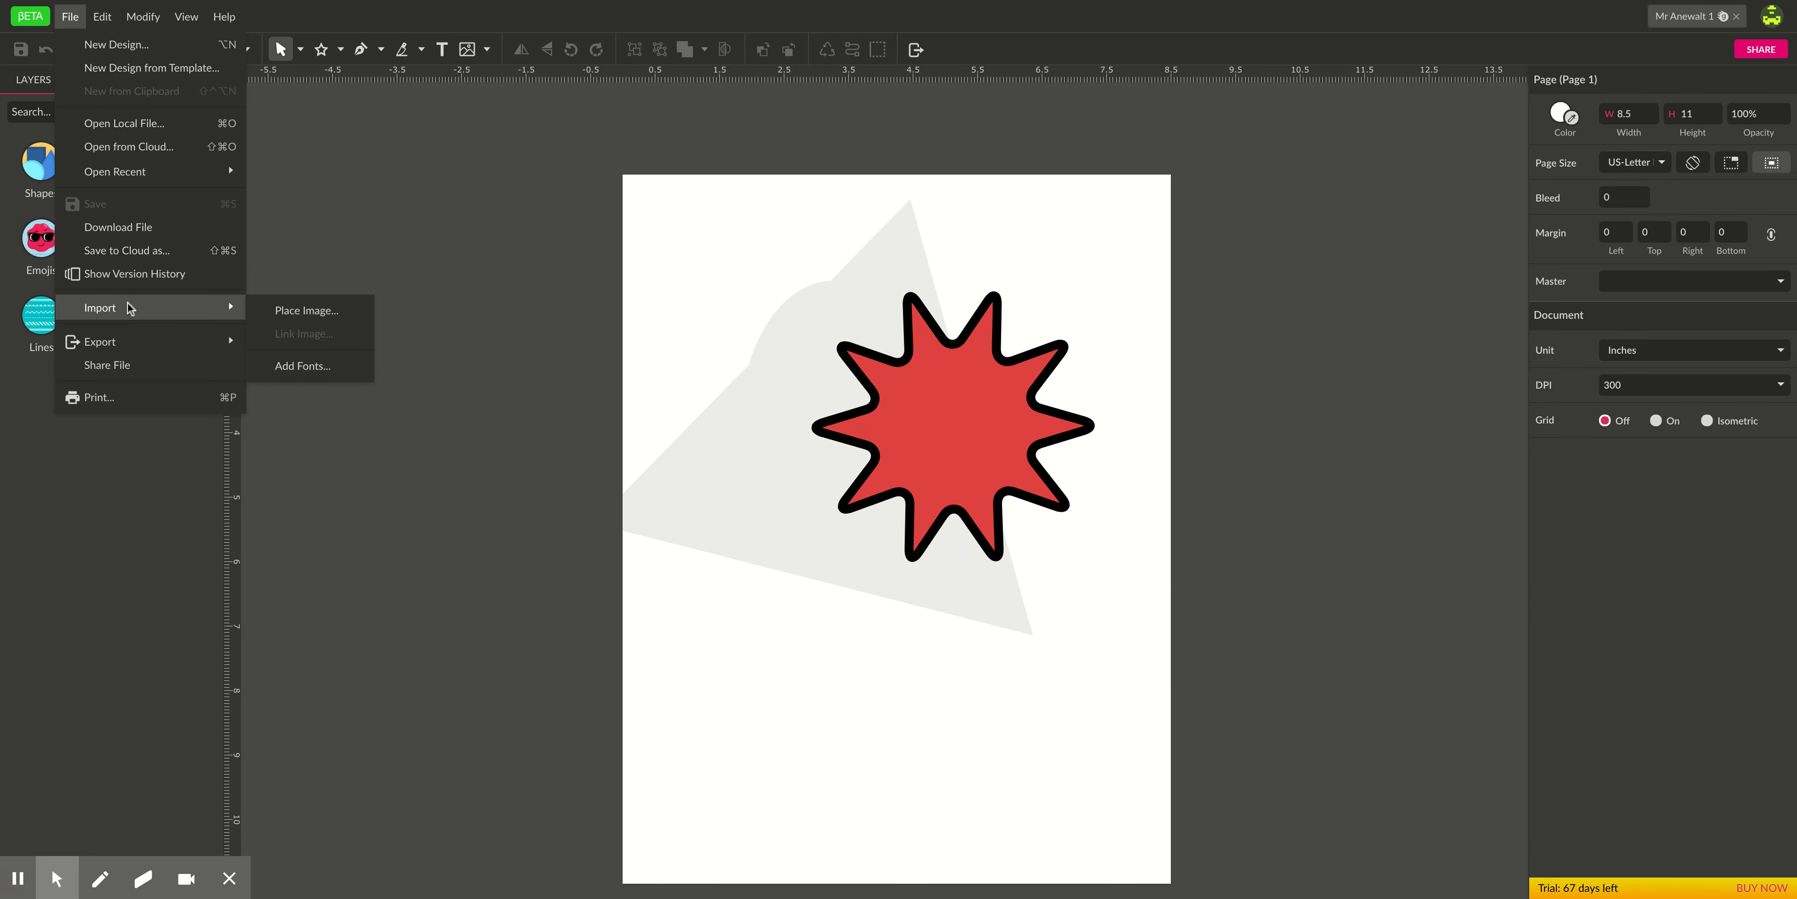
click(23, 52)
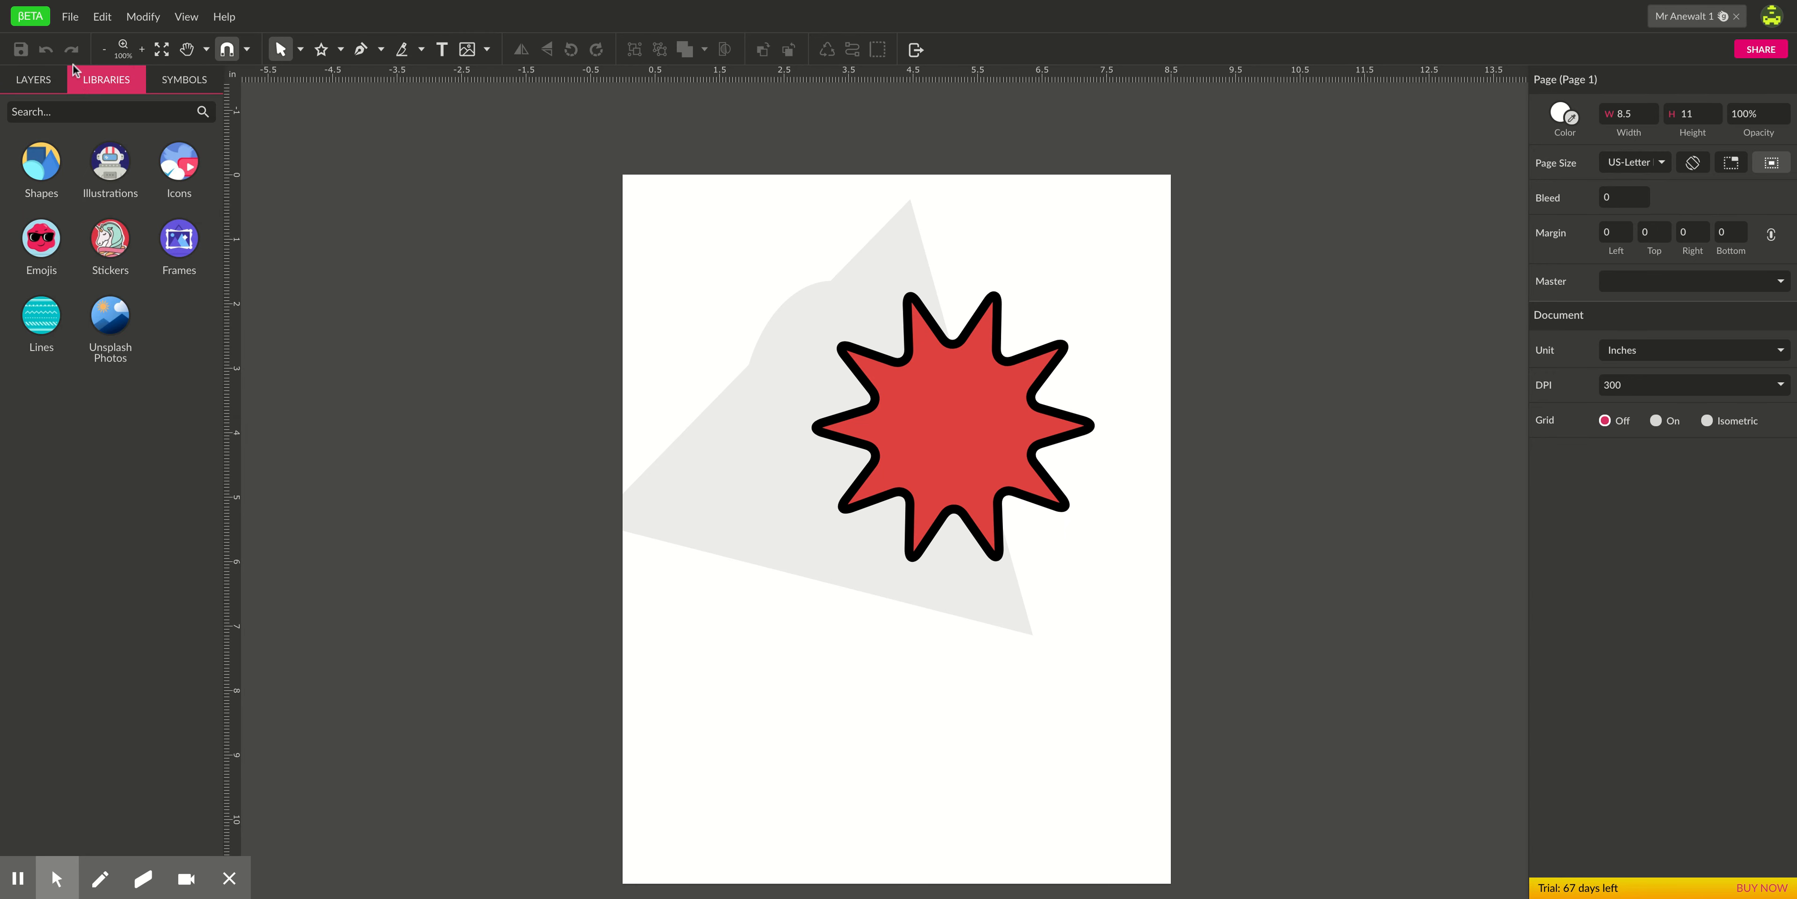
- Export the canvas again through Advanced Export, keeping the existing JPEG settings
click(71, 18)
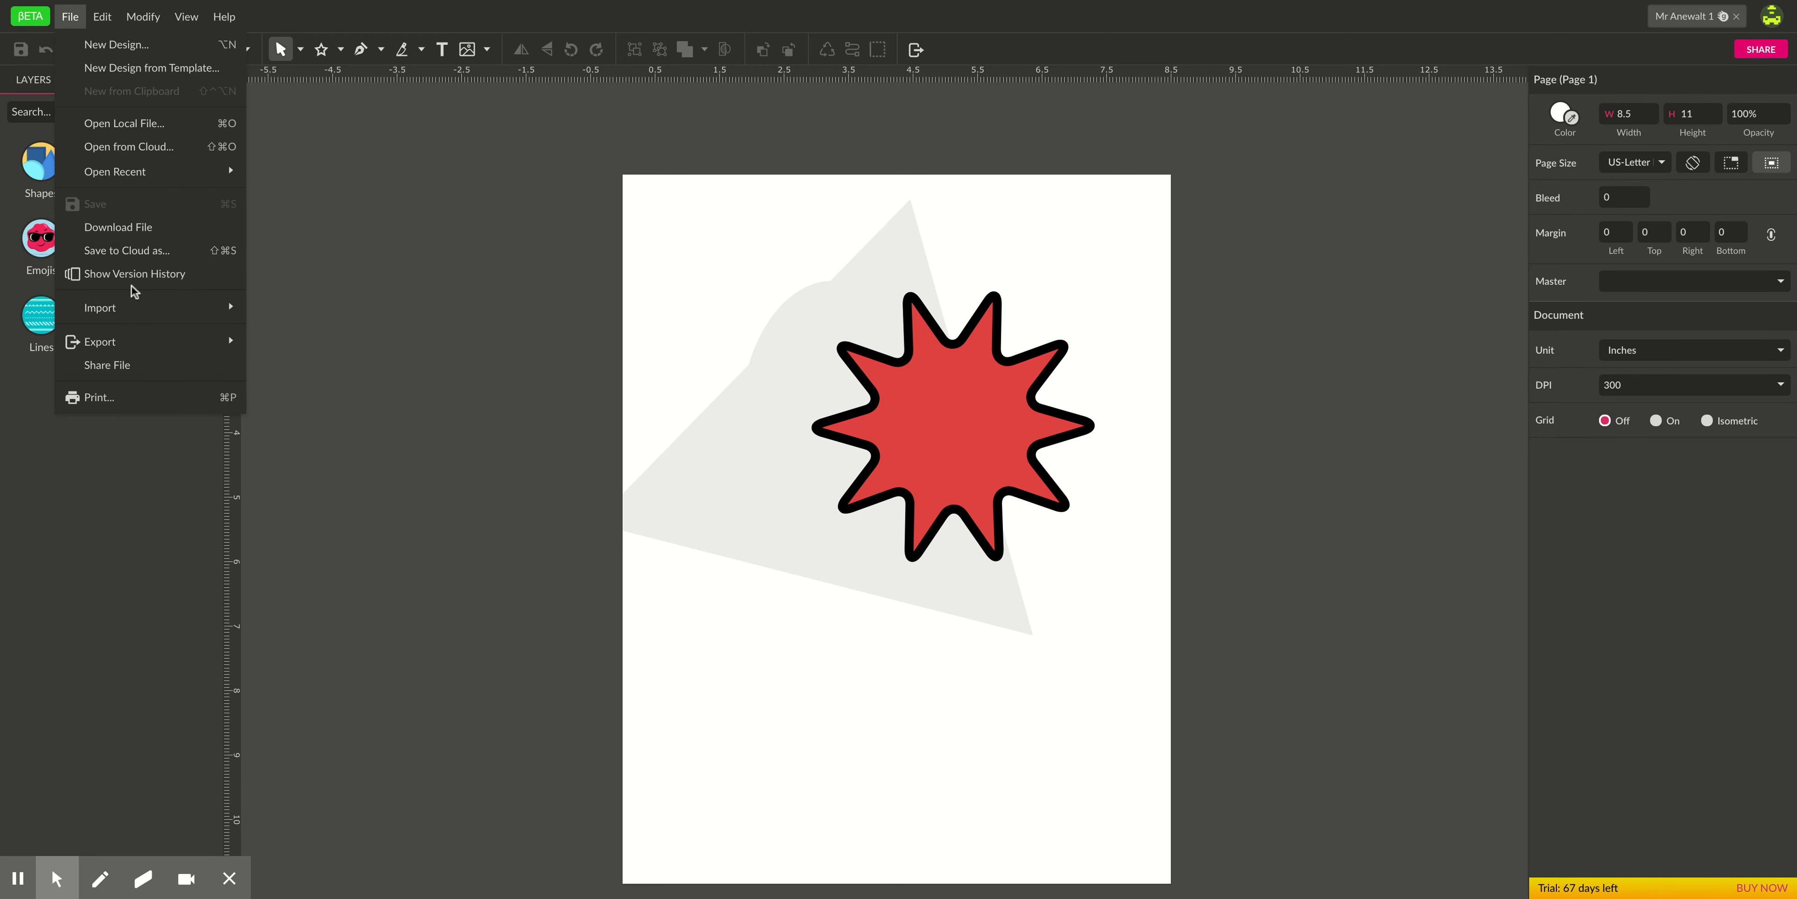
mouse_move(131, 342)
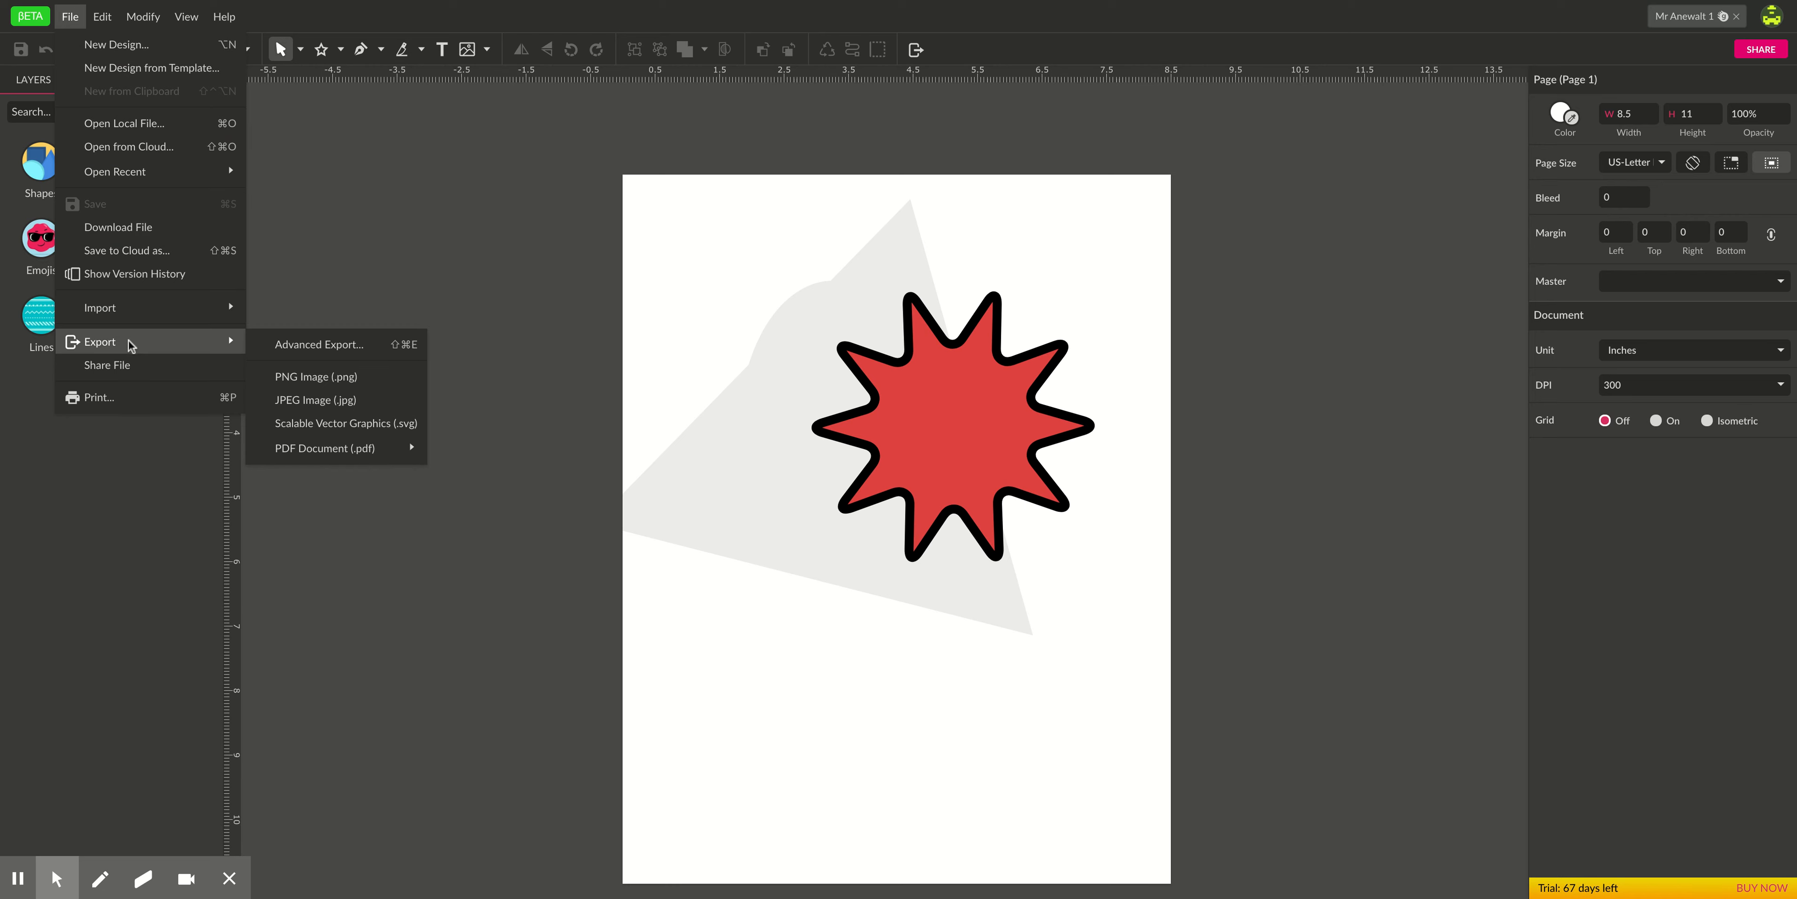
click(301, 344)
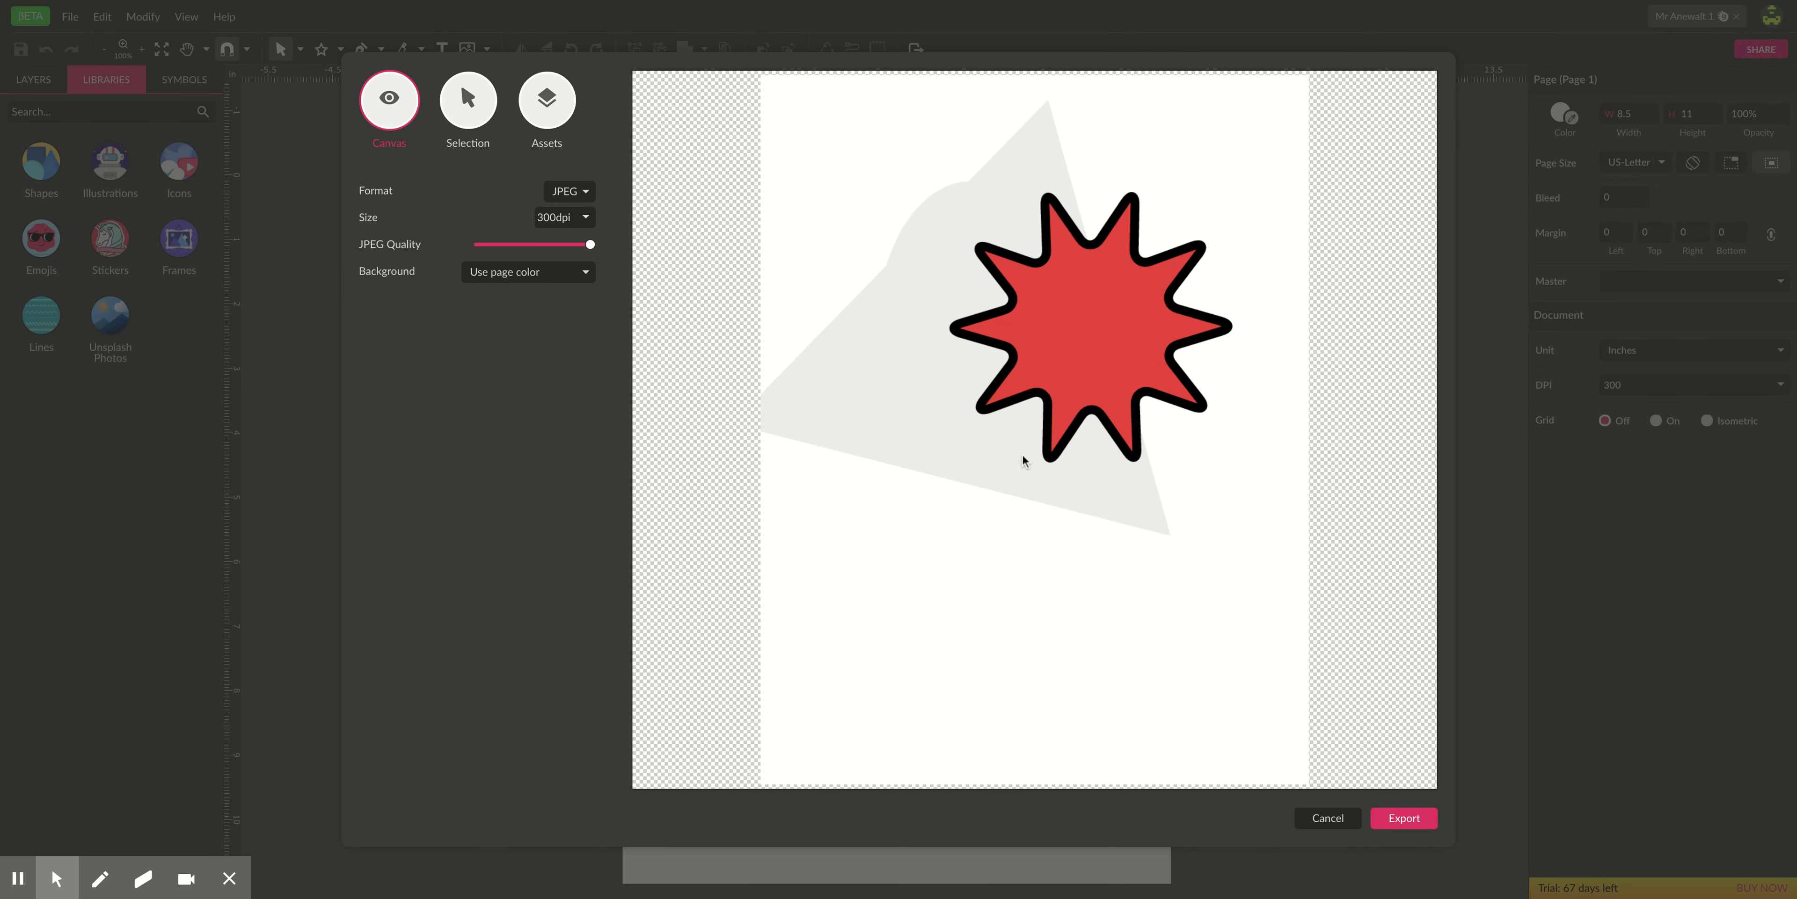
click(1410, 822)
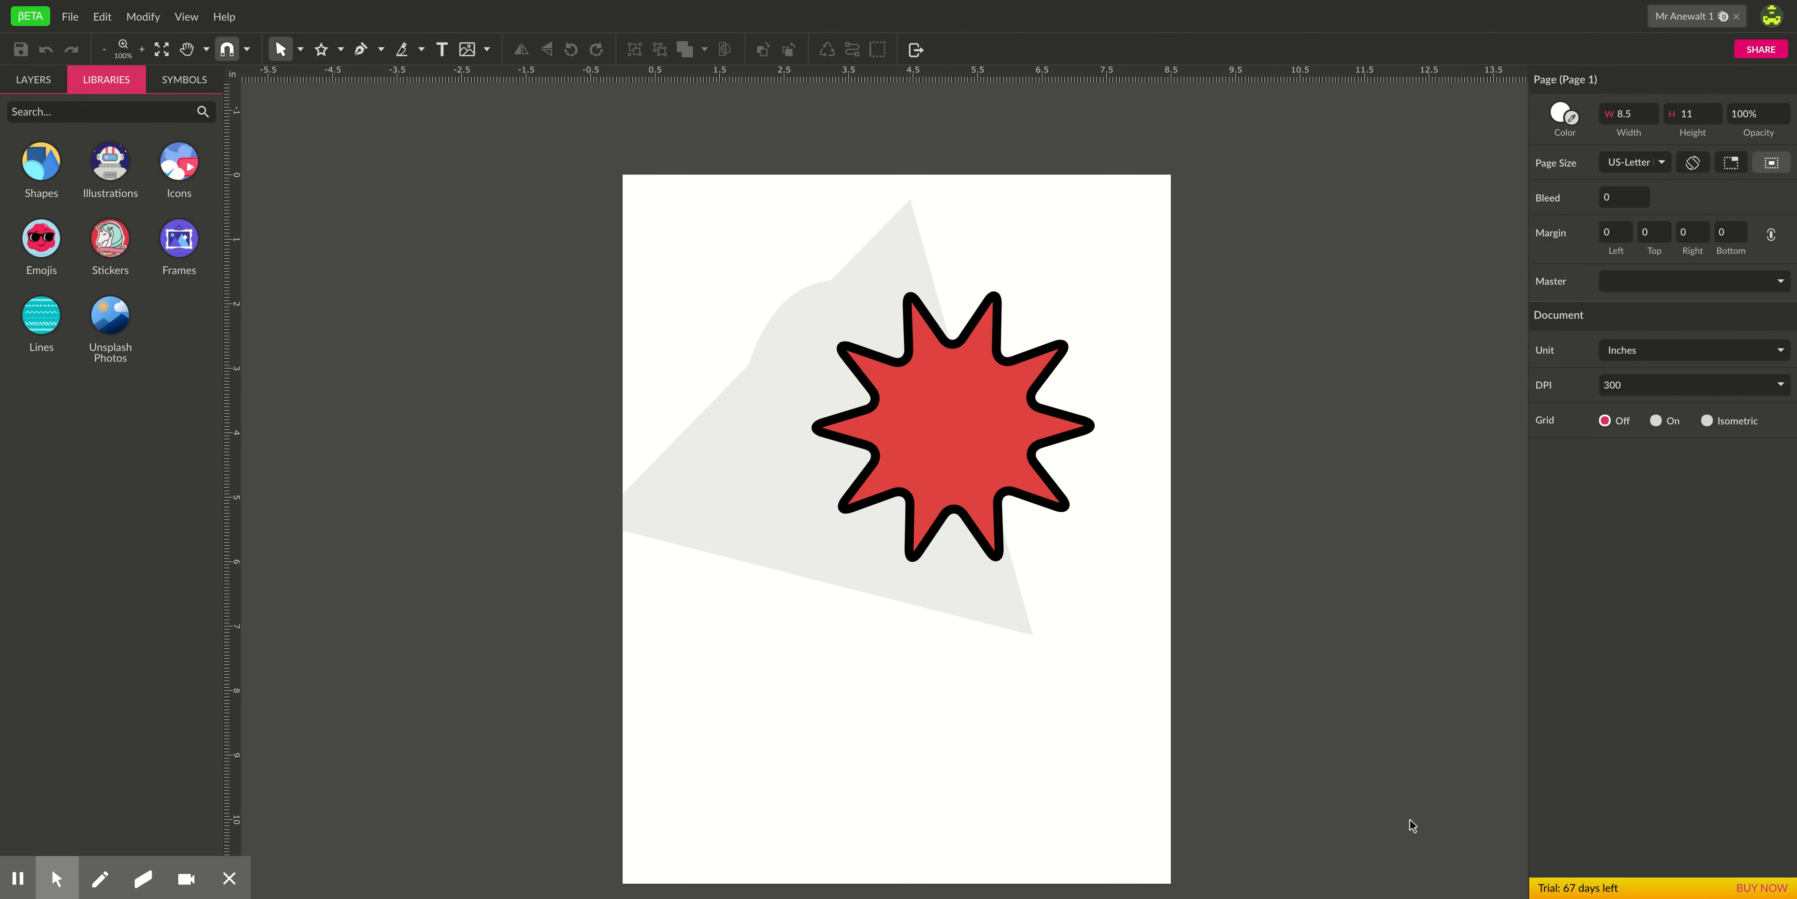